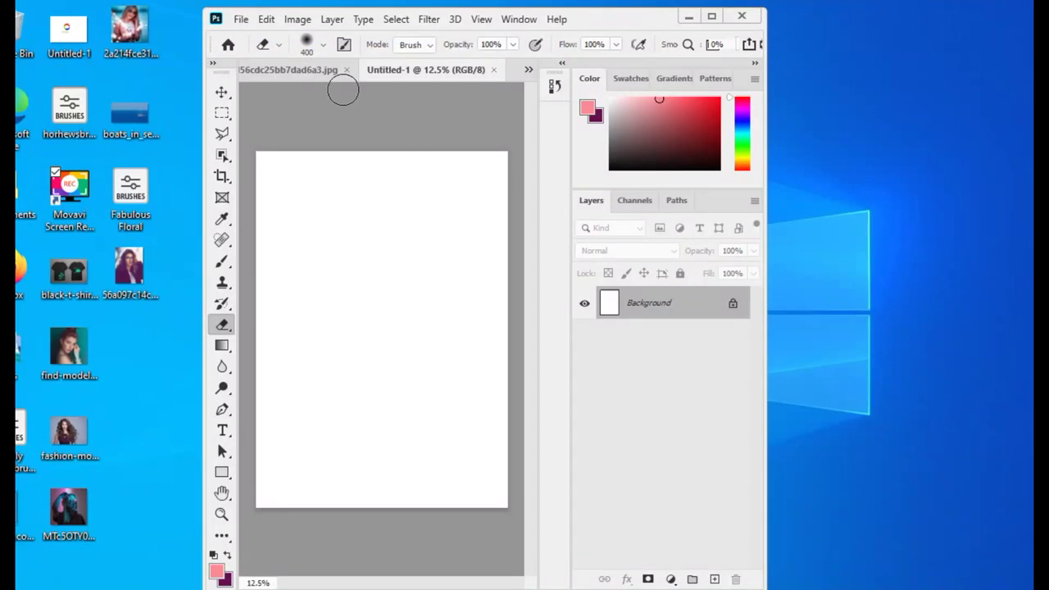
Move the portrait into Untitled-1 and enlarge it to nearly fill the canvas
{"action": "left_click_drag", "start_coordinate": [287, 72], "coordinate": [423, 157]}
{"action": "key", "text": "v"}
{"action": "mouse_move", "coordinate": [370, 339]}
{"action": "left_mouse_down"}
{"action": "mouse_move", "coordinate": [358, 401]}
{"action": "mouse_move", "coordinate": [456, 420]}
{"action": "mouse_move", "coordinate": [509, 494]}
{"action": "left_mouse_up"}
{"action": "key", "text": "ctrl+t"}
{"action": "left_click_drag", "start_coordinate": [306, 220], "coordinate": [255, 155]}
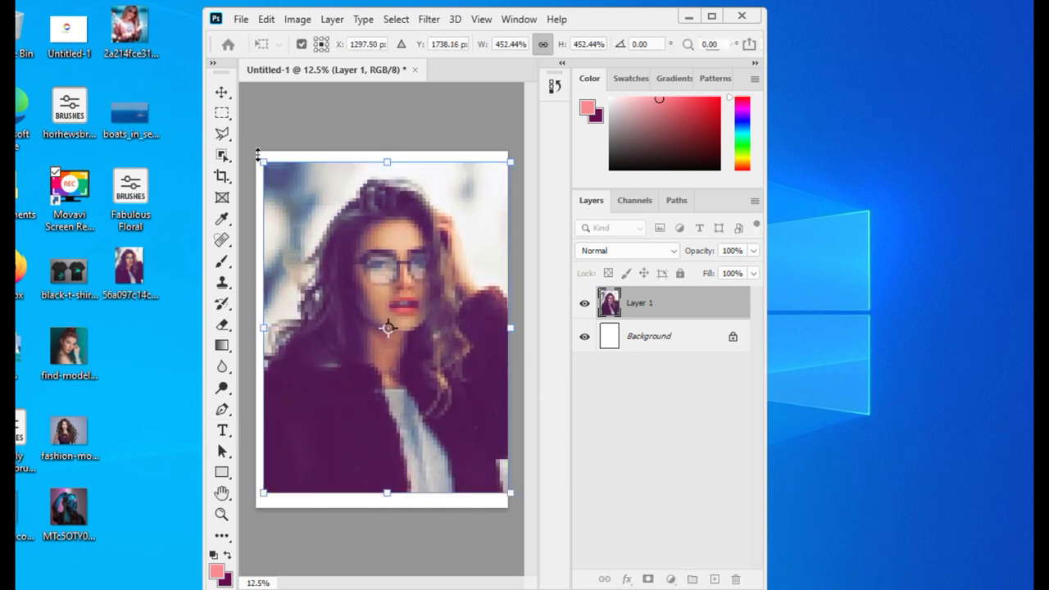
{"action": "left_click_drag", "start_coordinate": [373, 233], "coordinate": [369, 221]}
{"action": "key", "text": "Return"}
Add an empty Layer 2 above the portrait and select the whole canvas
{"action": "key", "text": "t"}
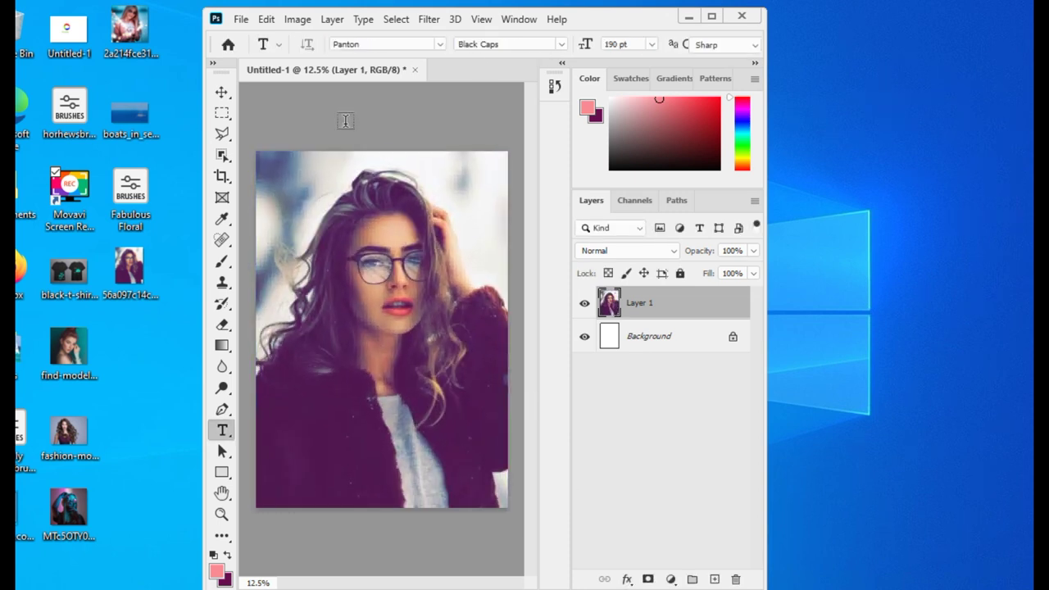
{"action": "left_click", "coordinate": [223, 114]}
{"action": "key", "text": "ctrl+shift+alt+n"}
{"action": "left_click_drag", "start_coordinate": [482, 457], "coordinate": [508, 508]}
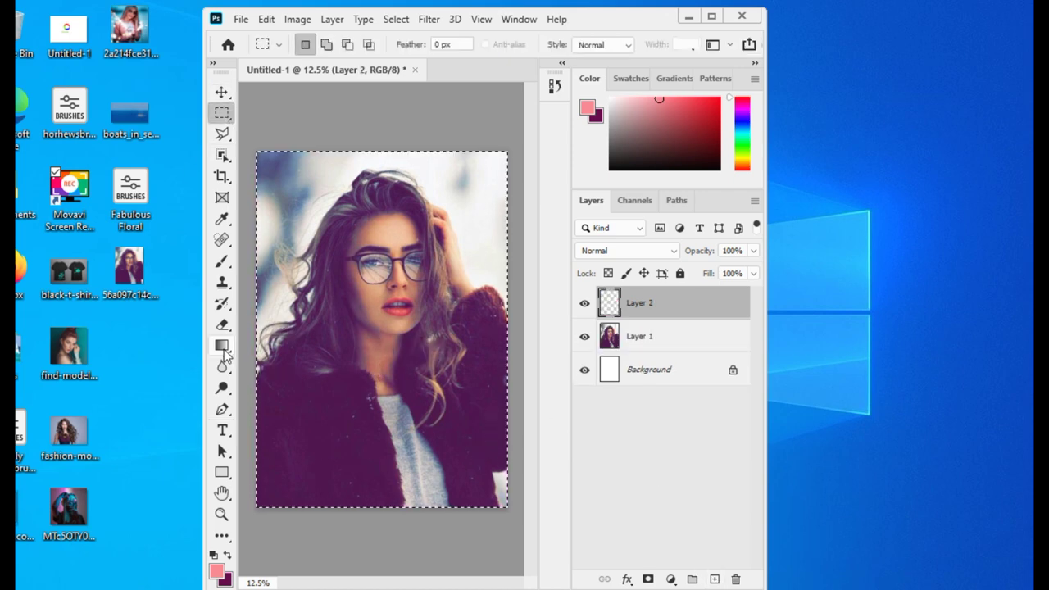
Draw a cyan-to-magenta gradient diagonally across the canvas on Layer 2
{"action": "key", "text": "g"}
{"action": "left_click", "coordinate": [332, 44]}
{"action": "double_click", "coordinate": [553, 337]}
{"action": "left_click", "coordinate": [717, 175]}
{"action": "left_click_drag", "start_coordinate": [692, 161], "coordinate": [702, 141]}
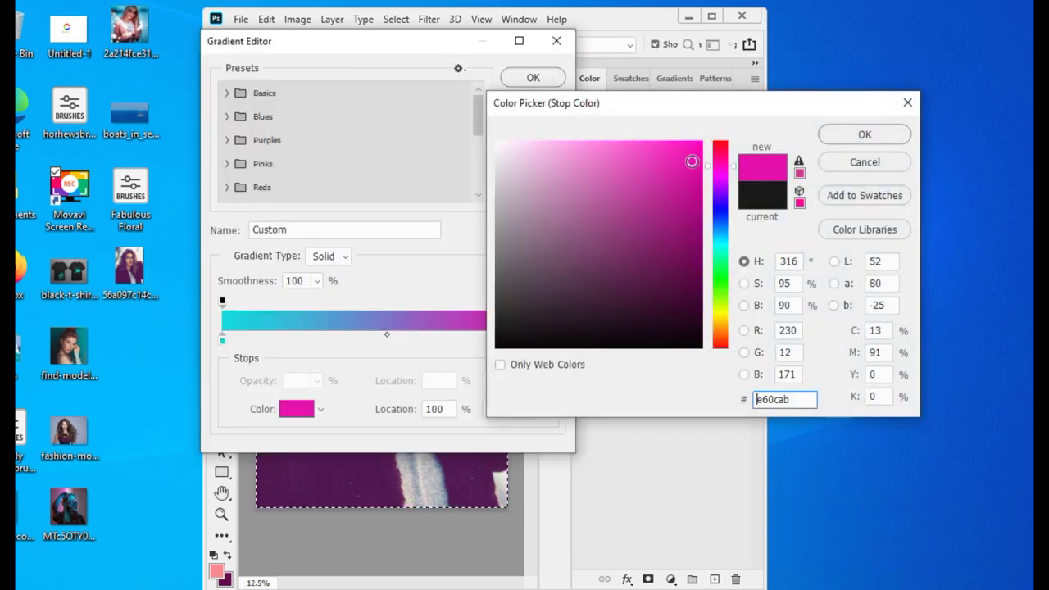
{"action": "left_click", "coordinate": [864, 134]}
{"action": "left_click", "coordinate": [533, 77]}
{"action": "left_click_drag", "start_coordinate": [271, 492], "coordinate": [492, 164]}
Set the gradient layer to Hard Light blend mode at 85% opacity
{"action": "left_click", "coordinate": [639, 250]}
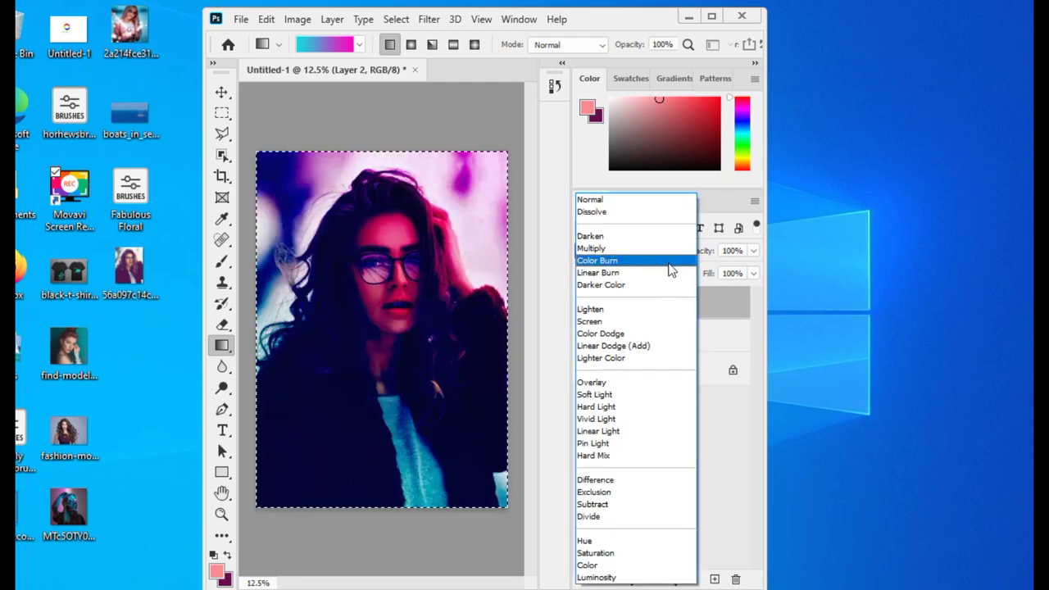
{"action": "left_click", "coordinate": [663, 406]}
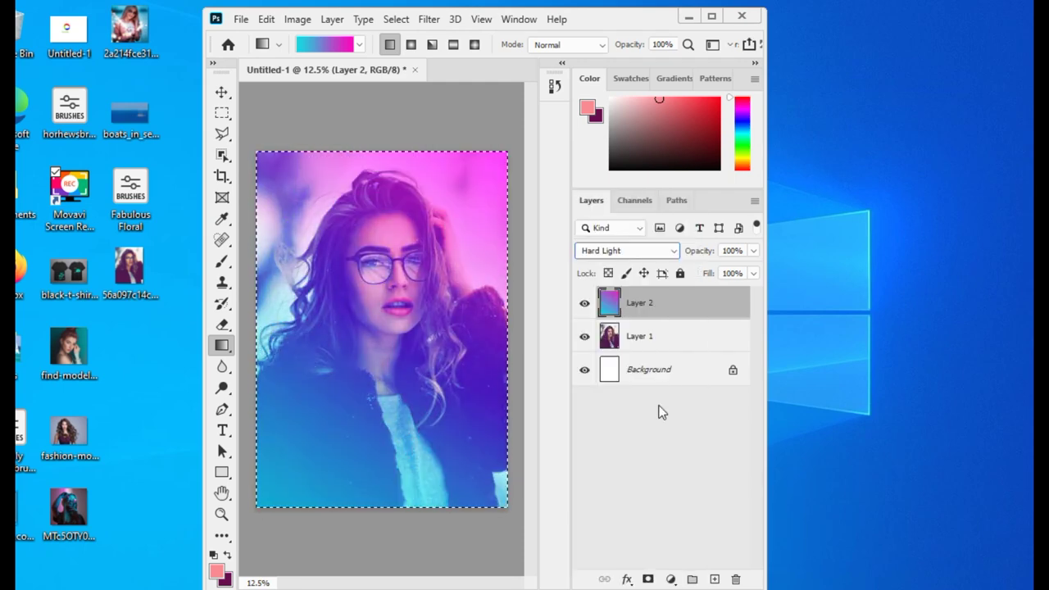
{"action": "left_click", "coordinate": [752, 251]}
{"action": "left_click_drag", "start_coordinate": [753, 269], "coordinate": [740, 269]}
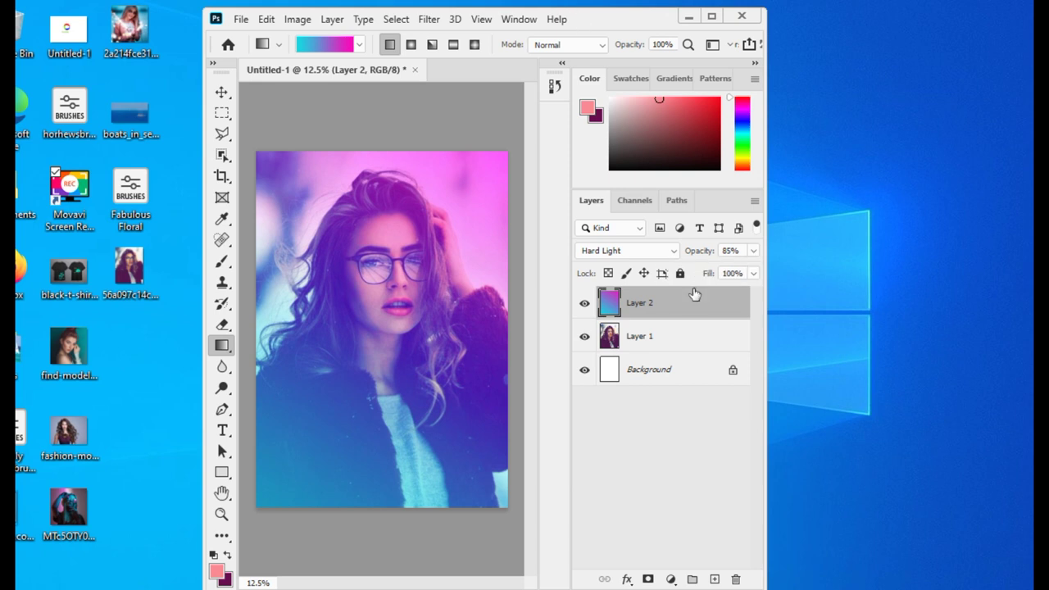
On a new Layer 3, paint sampled magenta over the top right with a 1100 brush
{"action": "left_click", "coordinate": [221, 262]}
{"action": "key", "text": "ctrl+shift+alt+n"}
{"action": "key", "text": "i"}
{"action": "left_click", "coordinate": [397, 184]}
{"action": "left_click", "coordinate": [221, 261]}
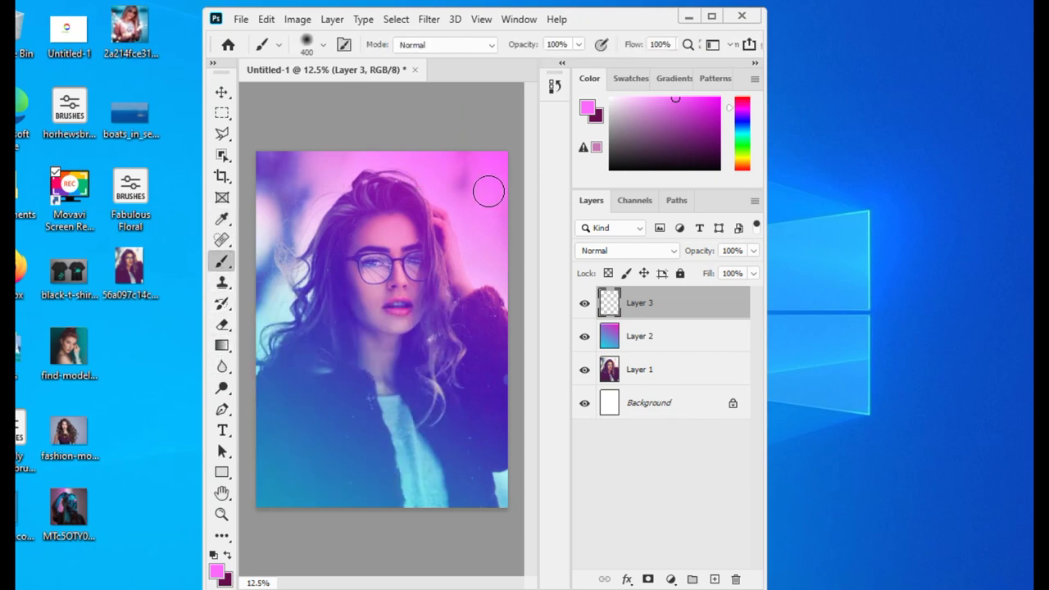
{"action": "key", "text": "bracketright"}
{"action": "left_click_drag", "start_coordinate": [489, 190], "coordinate": [368, 110]}
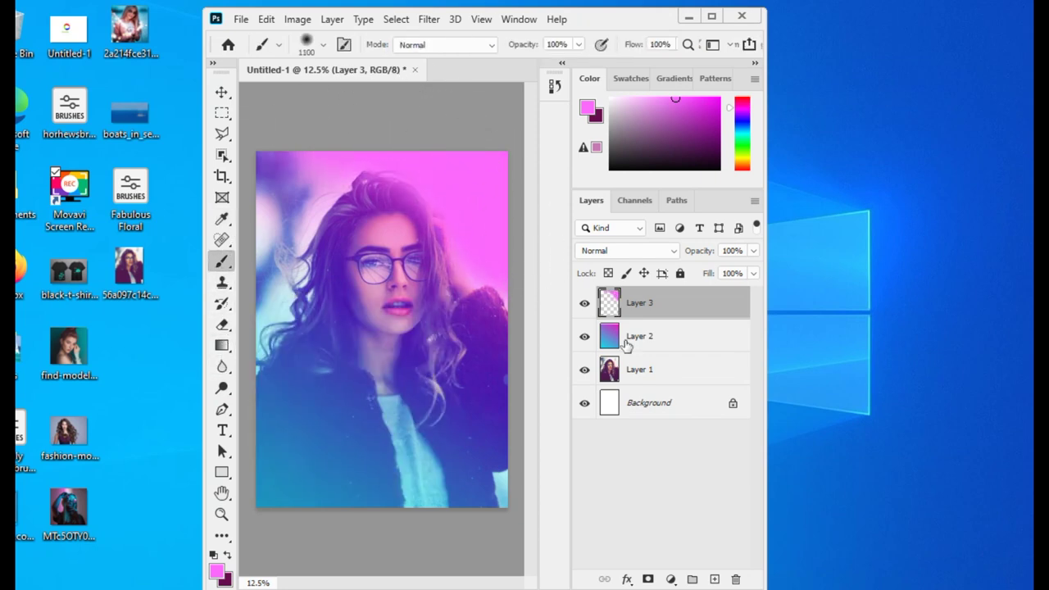
Sample light cyan and paint it over the top-left corner on Layer 3
{"action": "left_click", "coordinate": [644, 340]}
{"action": "key", "text": "i"}
{"action": "left_click", "coordinate": [279, 311]}
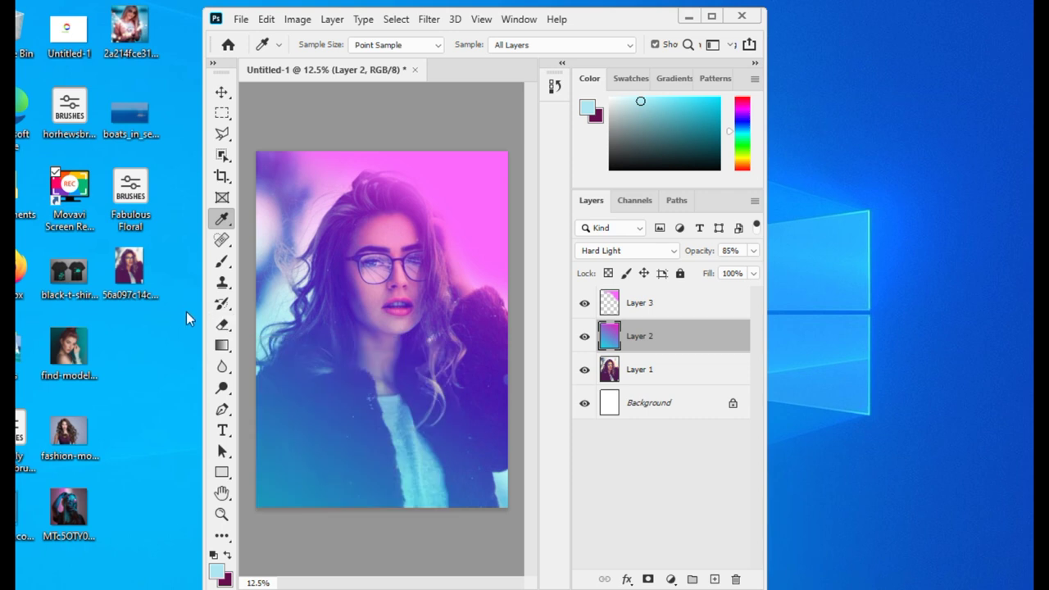
{"action": "left_click", "coordinate": [221, 266]}
{"action": "left_click", "coordinate": [677, 300]}
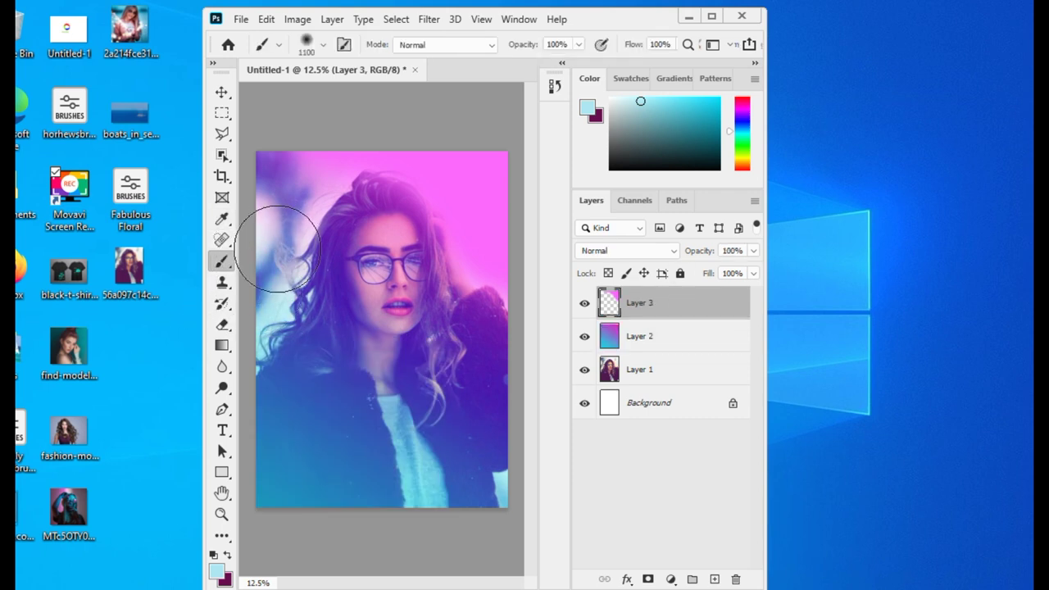
{"action": "left_click_drag", "start_coordinate": [263, 242], "coordinate": [258, 159]}
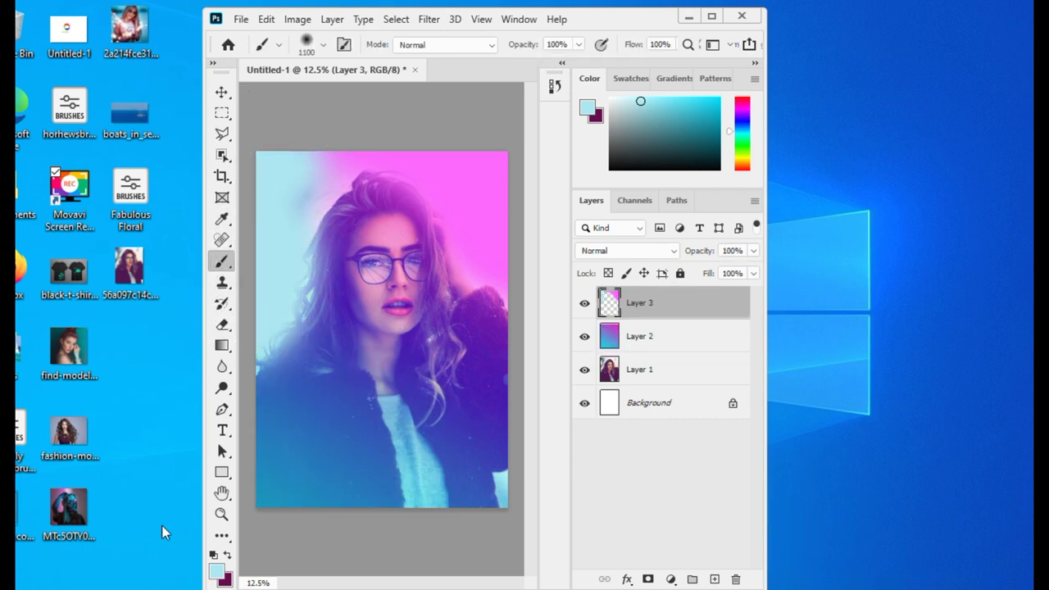
Lower the gradient layer, Layer 2, to 36% opacity
{"action": "left_click", "coordinate": [665, 375]}
{"action": "left_click", "coordinate": [692, 334]}
{"action": "left_click", "coordinate": [752, 251]}
{"action": "left_click_drag", "start_coordinate": [722, 267], "coordinate": [694, 274]}
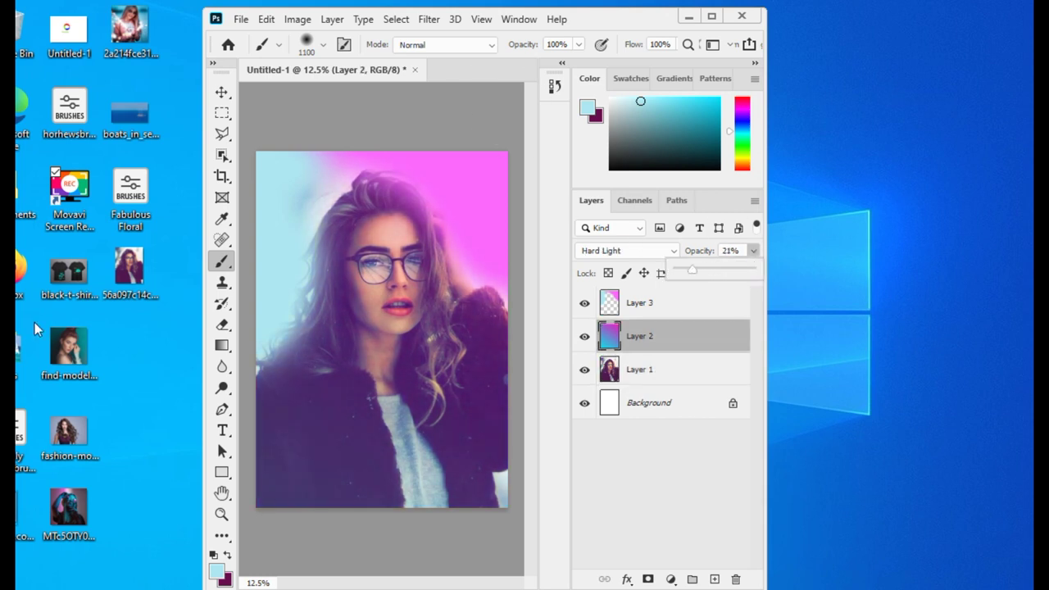
{"action": "left_click", "coordinate": [221, 112]}
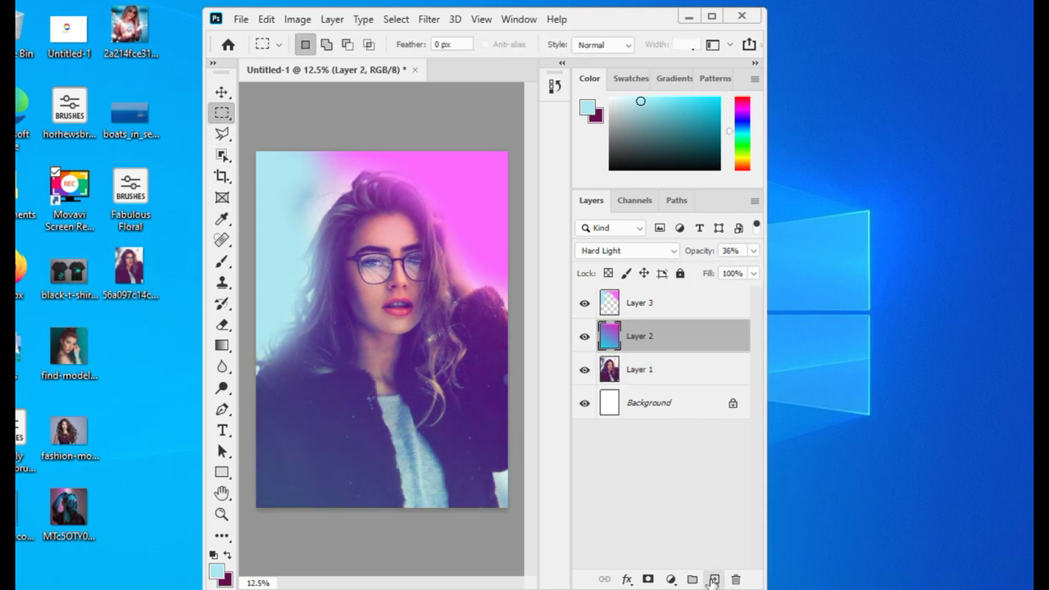
Select a strip across the canvas bottom and try a dark grey fill, then undo it
{"action": "left_click", "coordinate": [713, 579]}
{"action": "left_click_drag", "start_coordinate": [257, 448], "coordinate": [386, 481]}
{"action": "left_click_drag", "start_coordinate": [440, 456], "coordinate": [512, 510]}
{"action": "left_click", "coordinate": [217, 570]}
{"action": "left_click", "coordinate": [513, 334]}
{"action": "left_click", "coordinate": [863, 134]}
{"action": "key", "text": "alt+BackSpace"}
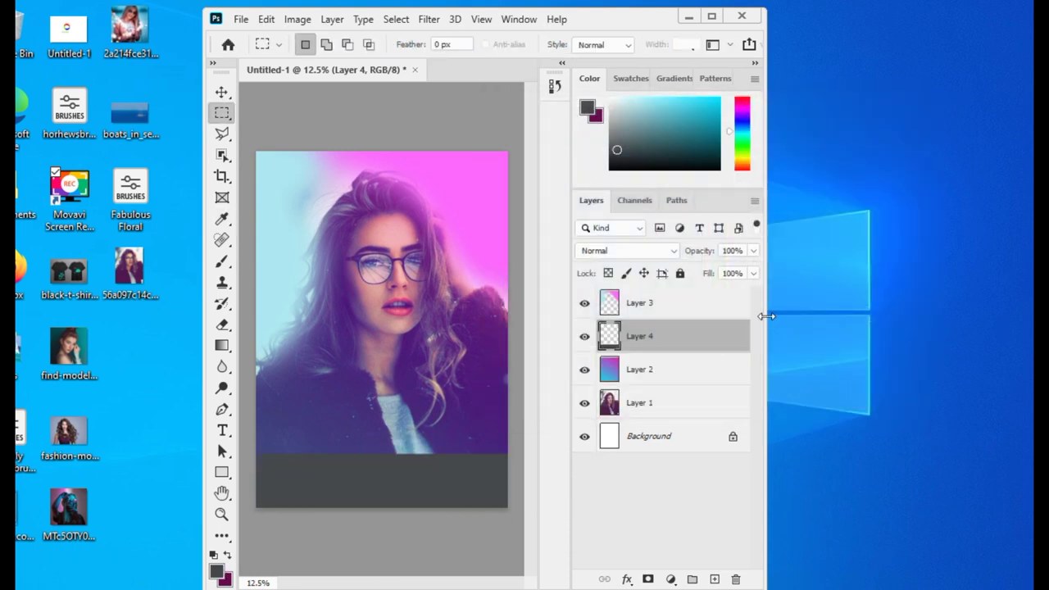
{"action": "key", "text": "ctrl+z"}
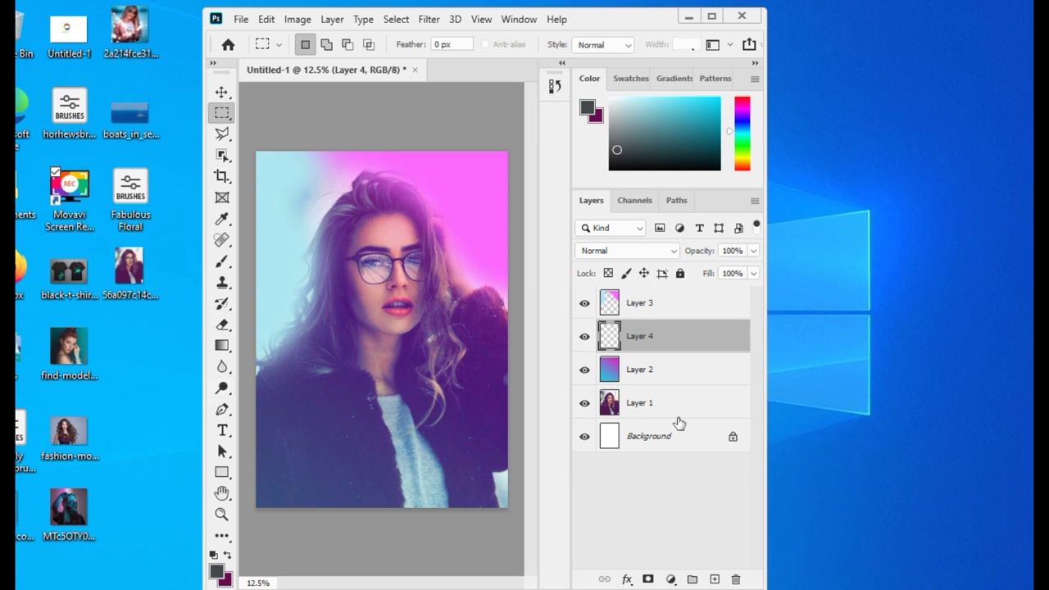
Fill a strip across the flyer bottom on Layer 4 with sampled dark blue
{"action": "left_click", "coordinate": [679, 397]}
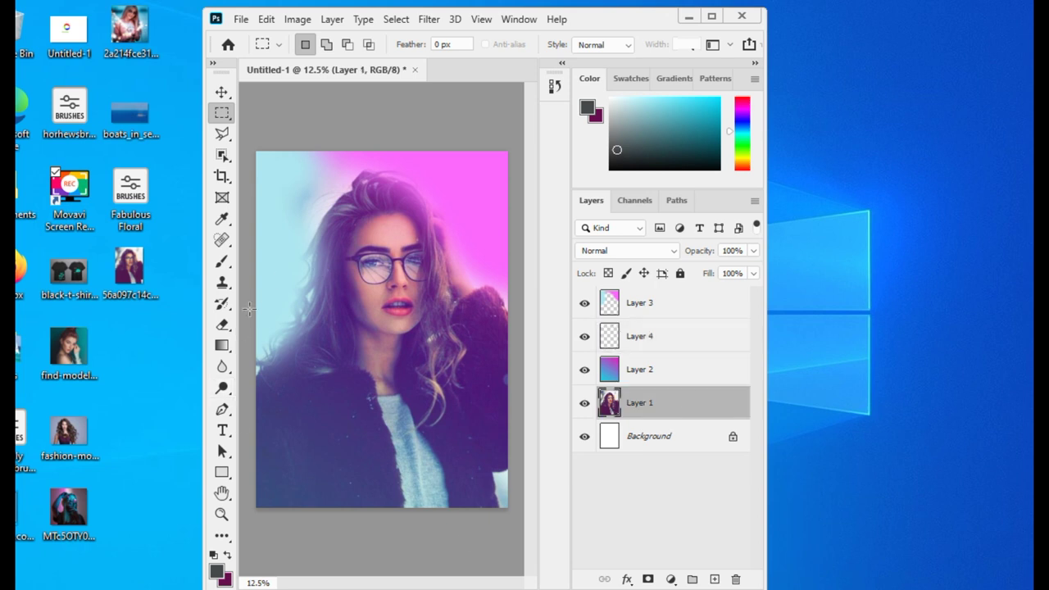
{"action": "left_click", "coordinate": [221, 219]}
{"action": "key", "text": "alt+bracketright"}
{"action": "key", "text": "alt+bracketright"}
{"action": "left_click", "coordinate": [321, 497]}
{"action": "key", "text": "m"}
{"action": "left_click_drag", "start_coordinate": [255, 472], "coordinate": [527, 524]}
{"action": "key", "text": "alt+BackSpace"}
Start a new text box in the middle of the flyer with the Type tool
{"action": "key", "text": "v"}
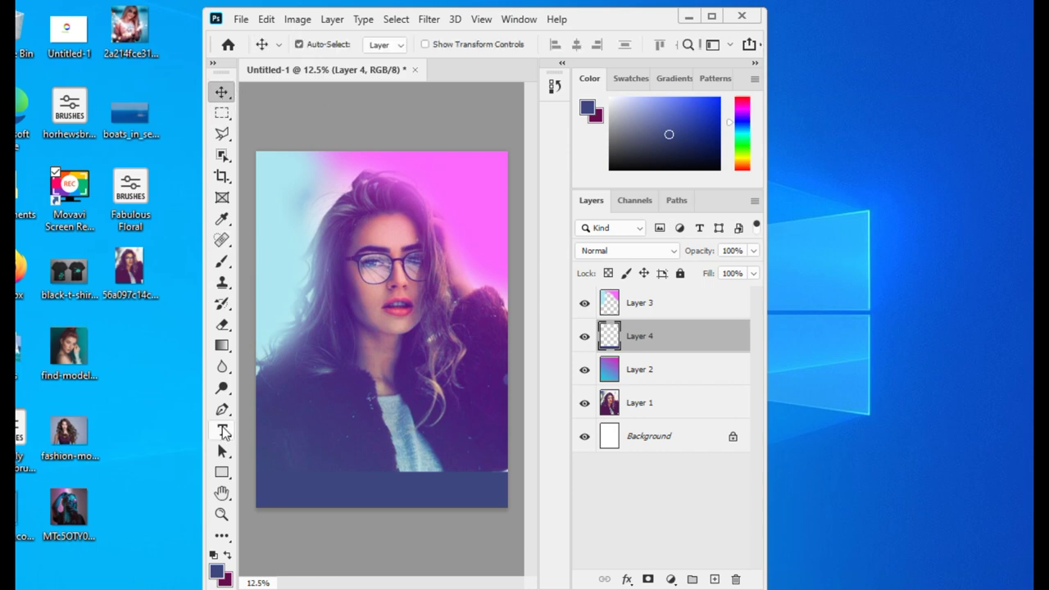
{"action": "key", "text": "t"}
{"action": "left_click", "coordinate": [375, 350]}
Make the CLUB title white (ffffff) at 100 pt and move it lower right
{"action": "left_click", "coordinate": [711, 16]}
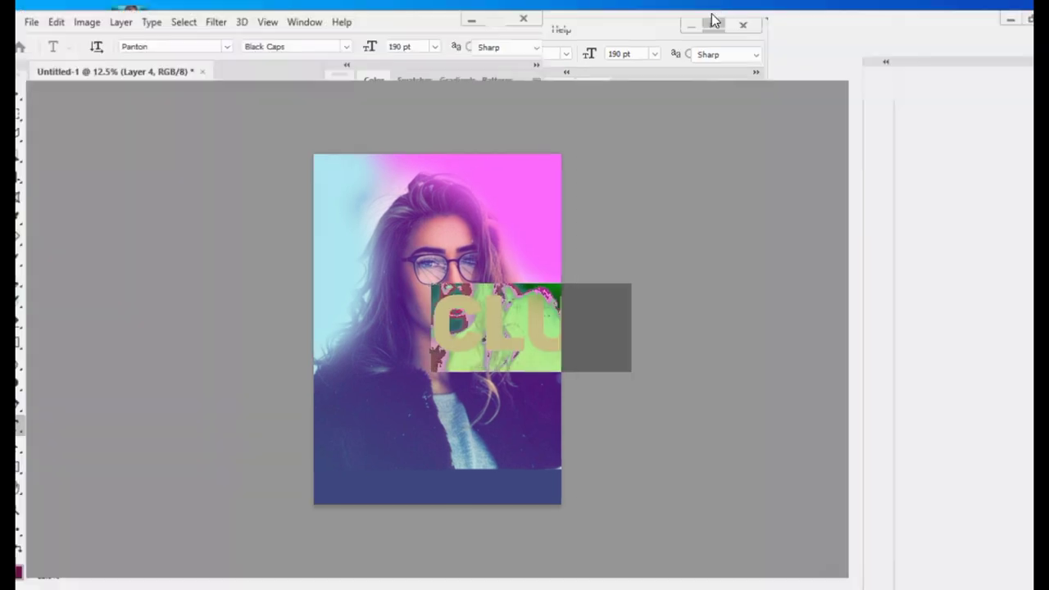
{"action": "left_click", "coordinate": [629, 33]}
{"action": "type", "text": "ffffff"}
{"action": "left_click", "coordinate": [863, 134]}
{"action": "left_click", "coordinate": [651, 44]}
{"action": "left_click", "coordinate": [684, 181]}
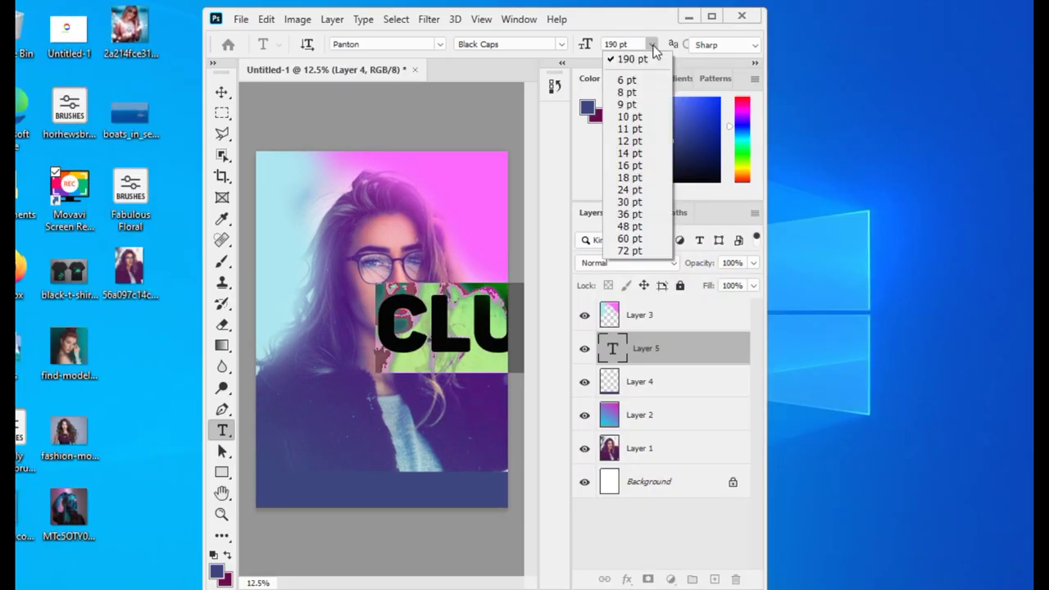
{"action": "type", "text": "00"}
{"action": "key", "text": "Return"}
{"action": "left_click_drag", "start_coordinate": [414, 342], "coordinate": [427, 393]}
{"action": "key", "text": "t"}
Type 'PARRTY' below CLUB and set it to Segoe Script
{"action": "left_click", "coordinate": [288, 464]}
{"action": "type", "text": "PAR"}
{"action": "type", "text": "RTY"}
{"action": "key", "text": "ctrl+a"}
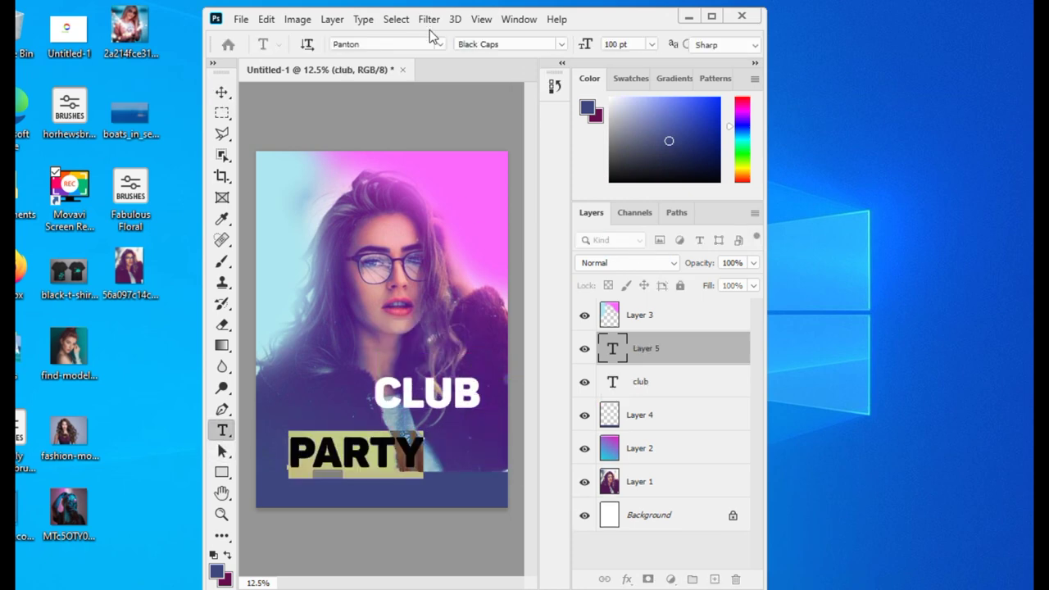
{"action": "left_click", "coordinate": [440, 44]}
{"action": "scroll", "coordinate": [645, 234], "scroll_direction": "down", "scroll_amount": 5}
{"action": "scroll", "coordinate": [645, 235], "scroll_direction": "down", "scroll_amount": 3}
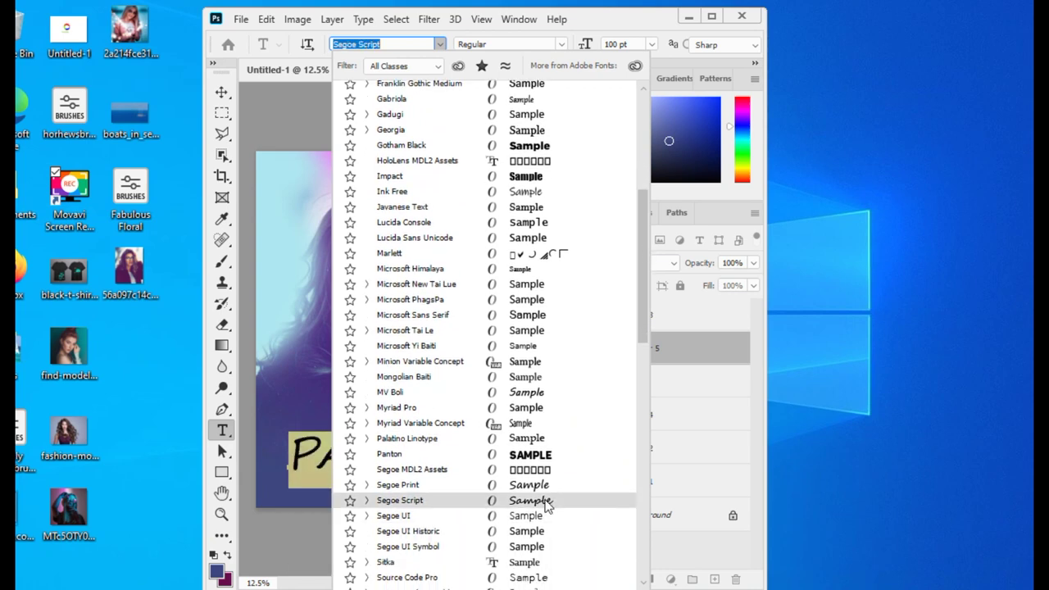
{"action": "left_click", "coordinate": [409, 519]}
{"action": "type", "text": "PA"}
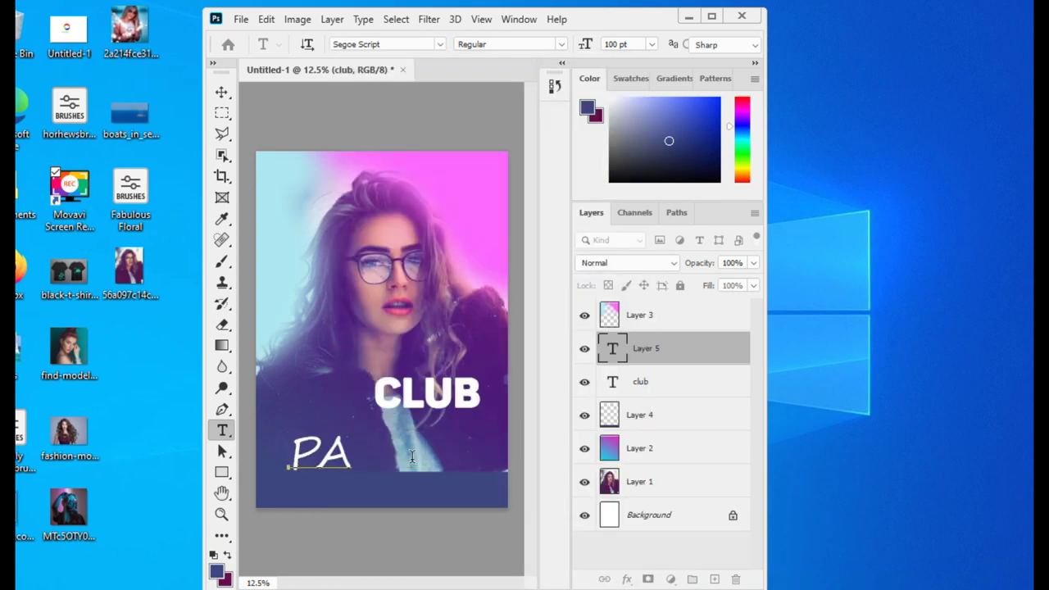
Reapply Segoe Script to the PARTY text from the font list
{"action": "key", "text": "ctrl+a"}
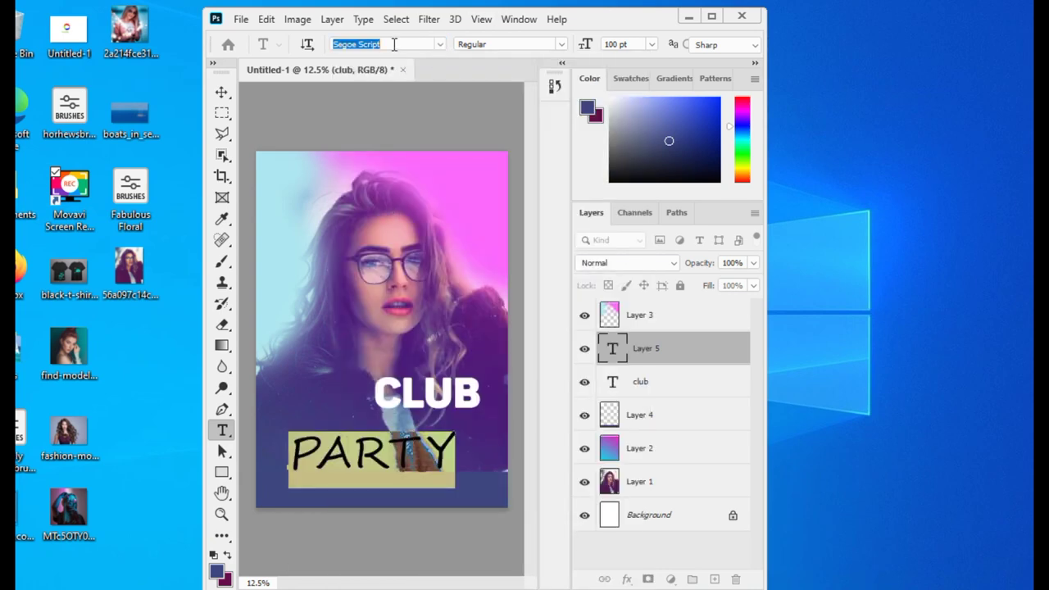
{"action": "left_click", "coordinate": [440, 44]}
{"action": "scroll", "coordinate": [642, 207], "scroll_direction": "down", "scroll_amount": 5}
{"action": "scroll", "coordinate": [631, 221], "scroll_direction": "up", "scroll_amount": 5}
{"action": "scroll", "coordinate": [625, 234], "scroll_direction": "down", "scroll_amount": 2}
{"action": "scroll", "coordinate": [621, 305], "scroll_direction": "down", "scroll_amount": 2}
{"action": "scroll", "coordinate": [643, 574], "scroll_direction": "down", "scroll_amount": 2}
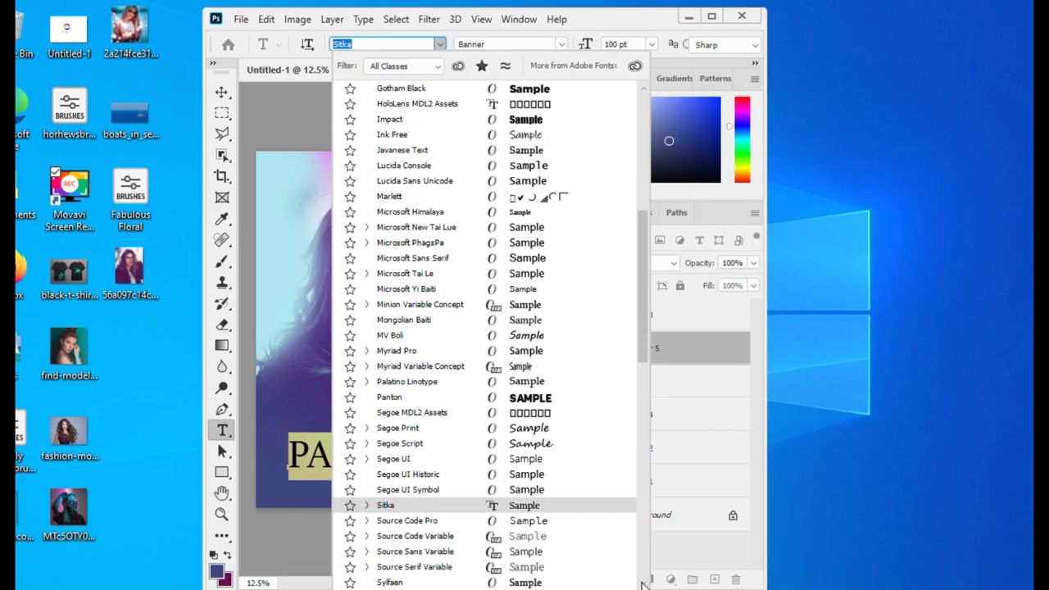
{"action": "scroll", "coordinate": [644, 573], "scroll_direction": "down", "scroll_amount": 3}
{"action": "scroll", "coordinate": [491, 369], "scroll_direction": "down", "scroll_amount": 1}
{"action": "left_click", "coordinate": [410, 233]}
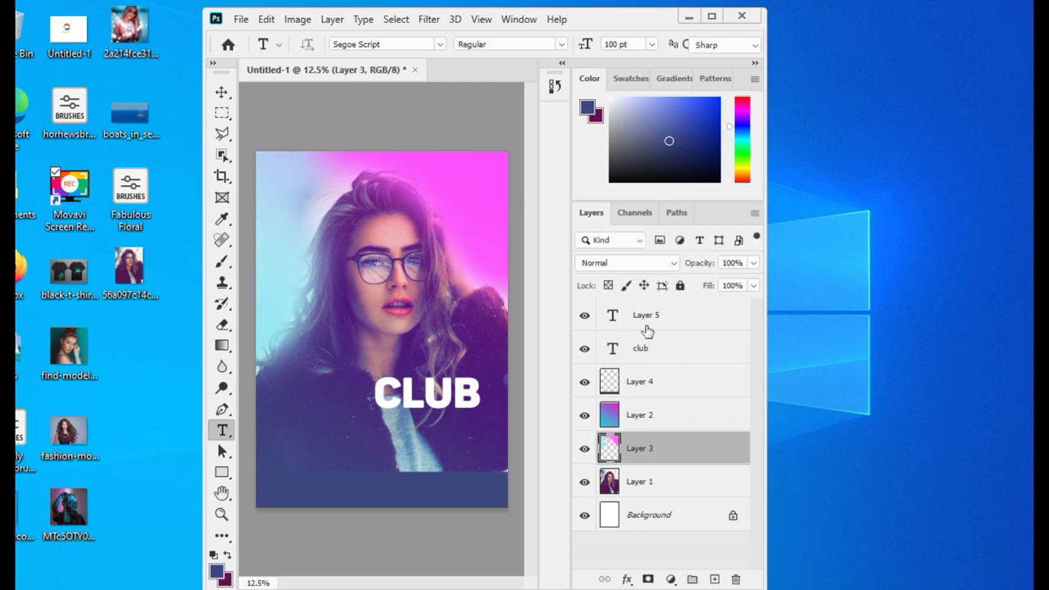
Start a new text element in Chopin Script, type 'Party' and select it
{"action": "left_click", "coordinate": [645, 329]}
{"action": "left_click", "coordinate": [640, 348]}
{"action": "left_click", "coordinate": [368, 423]}
{"action": "type", "text": "PARTY"}
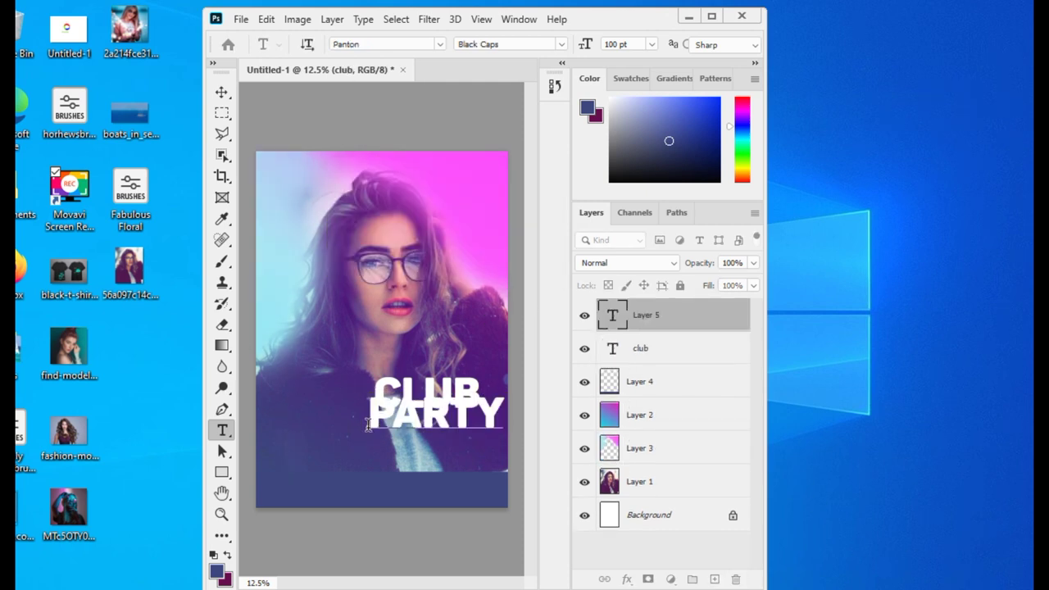
{"action": "key", "text": "ctrl+a"}
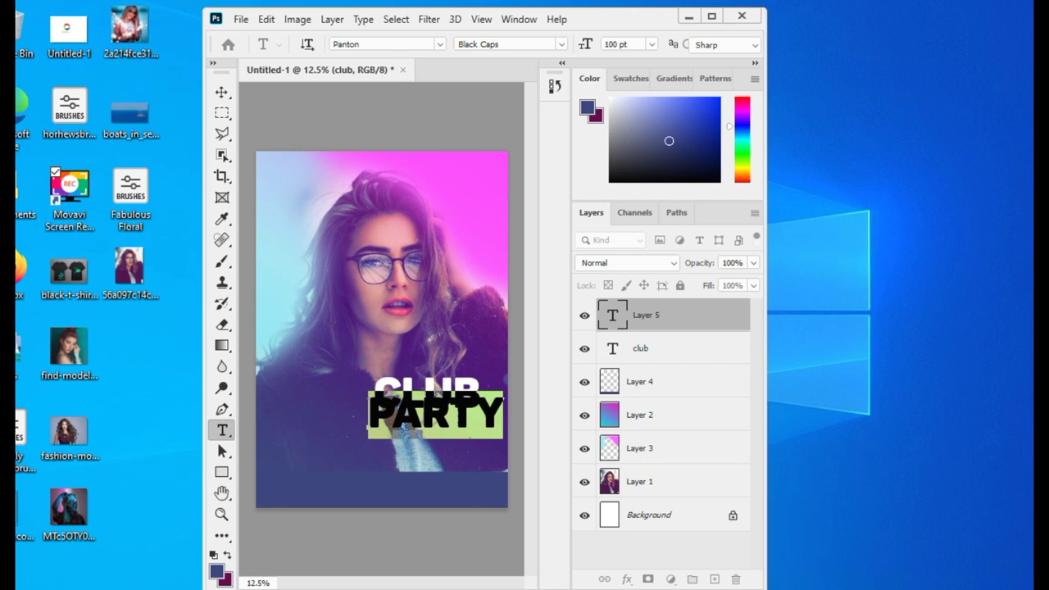
{"action": "type", "text": "cho"}
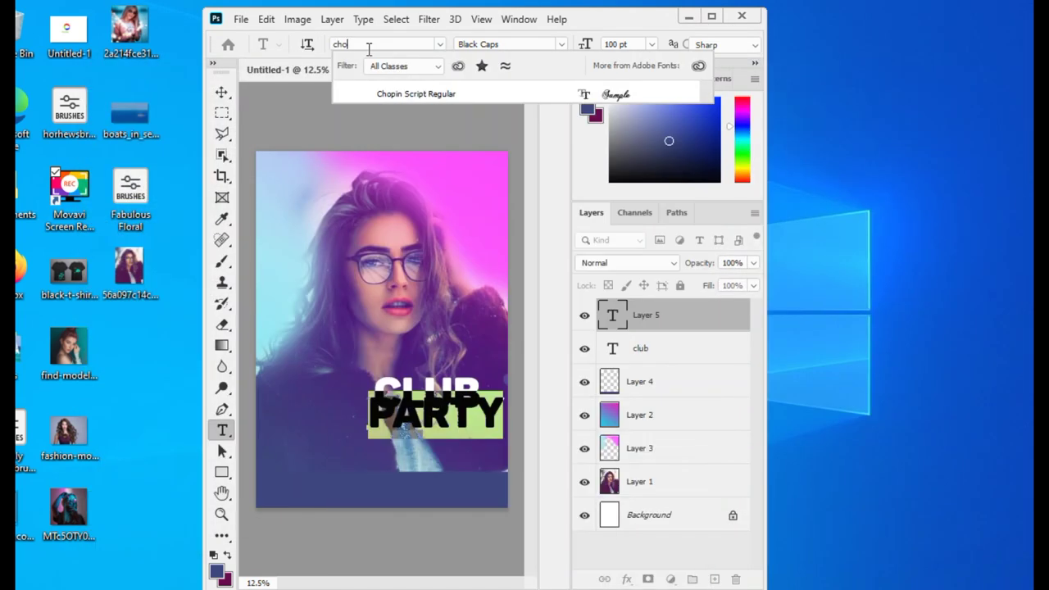
{"action": "left_click", "coordinate": [385, 92]}
{"action": "type", "text": "Pa"}
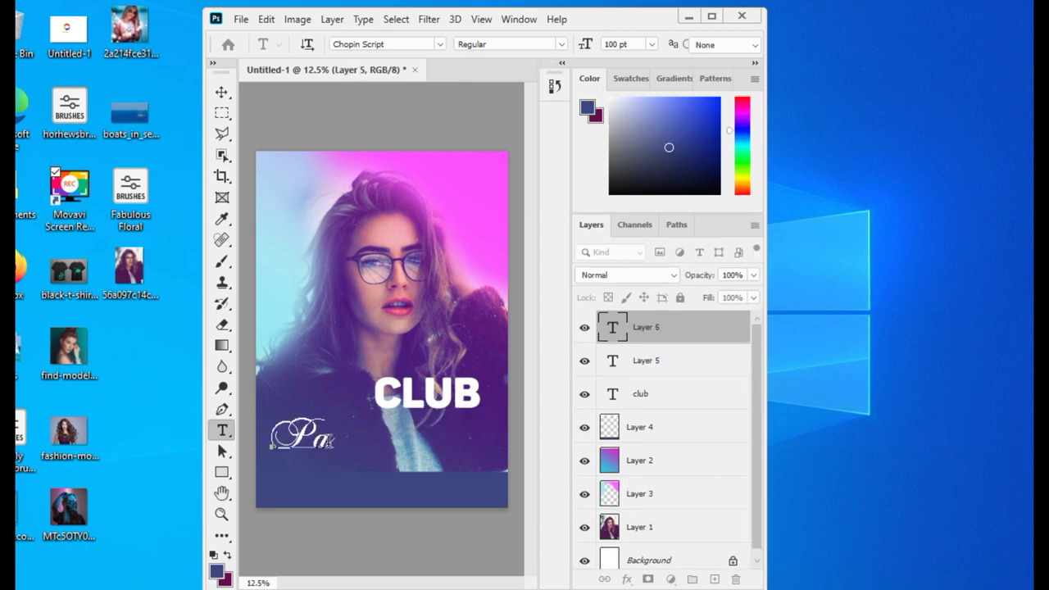
{"action": "type", "text": "rty"}
{"action": "key", "text": "ctrl+a"}
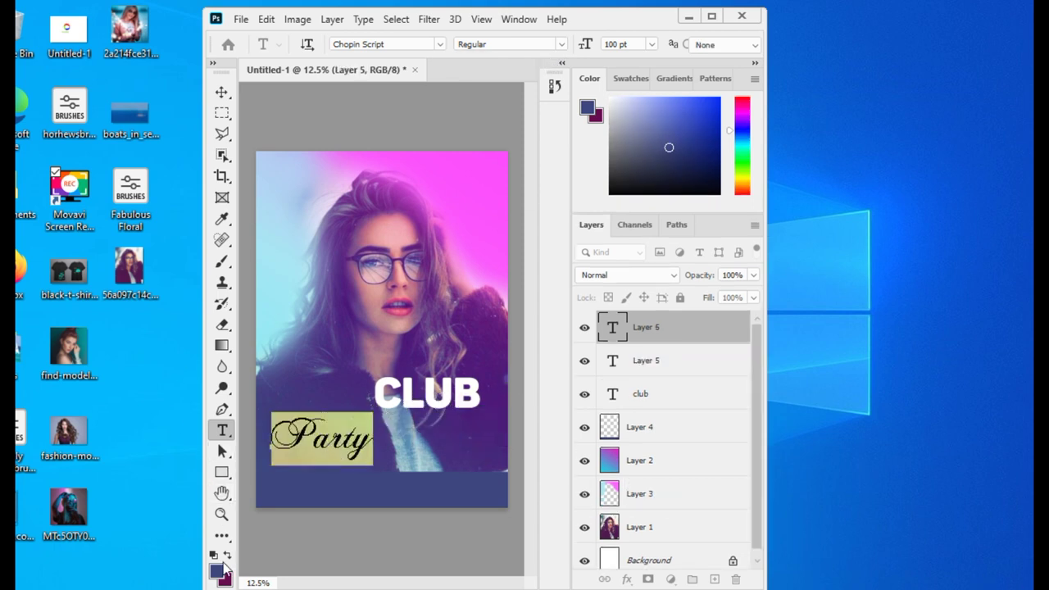
Set the text colour to magenta #ff00ea and move Party up over CLUB
{"action": "left_click", "coordinate": [220, 571]}
{"action": "type", "text": "ff00ea"}
{"action": "left_click", "coordinate": [864, 134]}
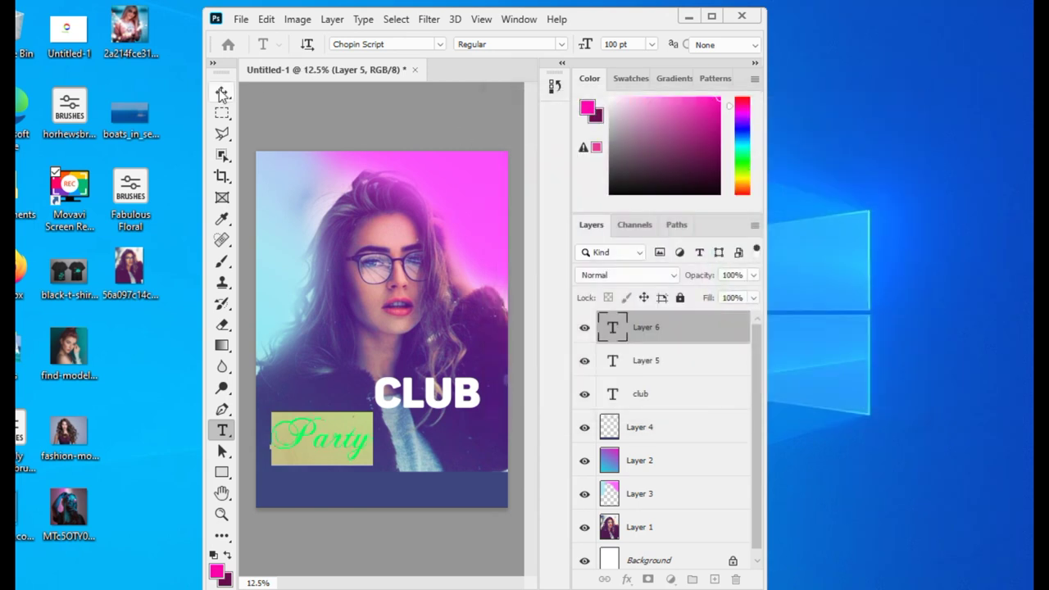
{"action": "left_click", "coordinate": [222, 92]}
{"action": "left_click_drag", "start_coordinate": [348, 451], "coordinate": [447, 418]}
Resize the CLUB text to 150 pt and shift it slightly left
{"action": "left_click", "coordinate": [222, 431]}
{"action": "left_click", "coordinate": [418, 403]}
{"action": "key", "text": "ctrl+a"}
{"action": "key", "text": "BackSpace"}
{"action": "left_click", "coordinate": [662, 394]}
{"action": "left_click", "coordinate": [405, 400]}
{"action": "key", "text": "ctrl+a"}
{"action": "left_click", "coordinate": [651, 44]}
{"action": "left_click", "coordinate": [603, 46]}
{"action": "key", "text": "Return"}
{"action": "left_click", "coordinate": [221, 92]}
{"action": "left_click_drag", "start_coordinate": [426, 385], "coordinate": [392, 381]}
Add a new text layer reading PART in the Chopin Script font
{"action": "left_click", "coordinate": [222, 431]}
{"action": "left_click", "coordinate": [346, 441]}
{"action": "type", "text": "PART"}
{"action": "key", "text": "ctrl+a"}
{"action": "left_click", "coordinate": [385, 44]}
{"action": "type", "text": "ch"}
{"action": "key", "text": "Return"}
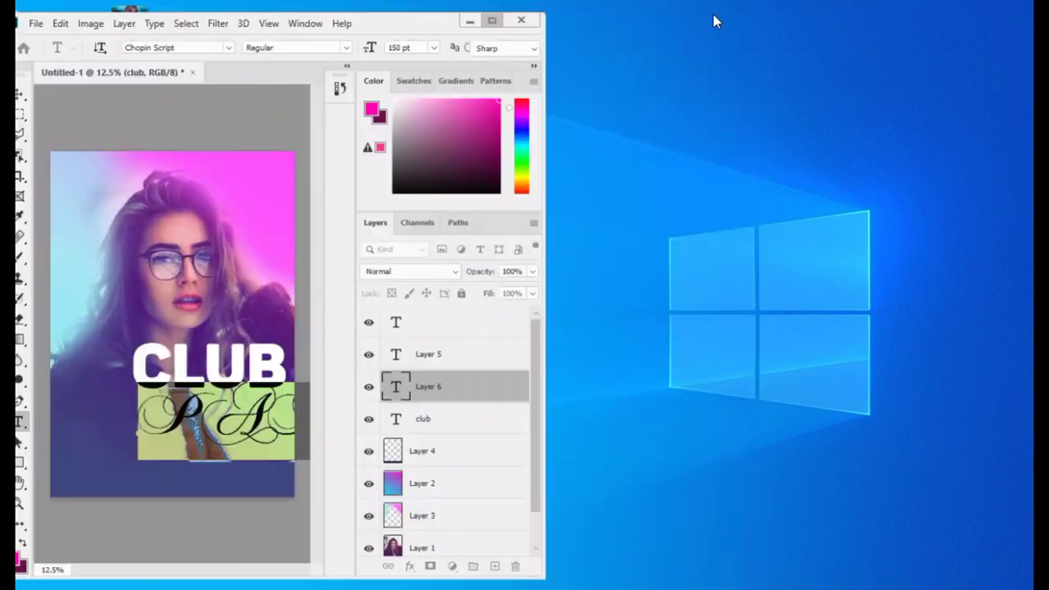
Give the Party text 100% vertical scale and pink colour
{"action": "left_click", "coordinate": [711, 16]}
{"action": "left_click", "coordinate": [879, 109]}
{"action": "type", "text": "100"}
{"action": "key", "text": "Return"}
{"action": "key", "text": "ctrl+a"}
{"action": "left_click", "coordinate": [217, 571]}
{"action": "left_click", "coordinate": [866, 134]}
{"action": "key", "text": "ctrl"}
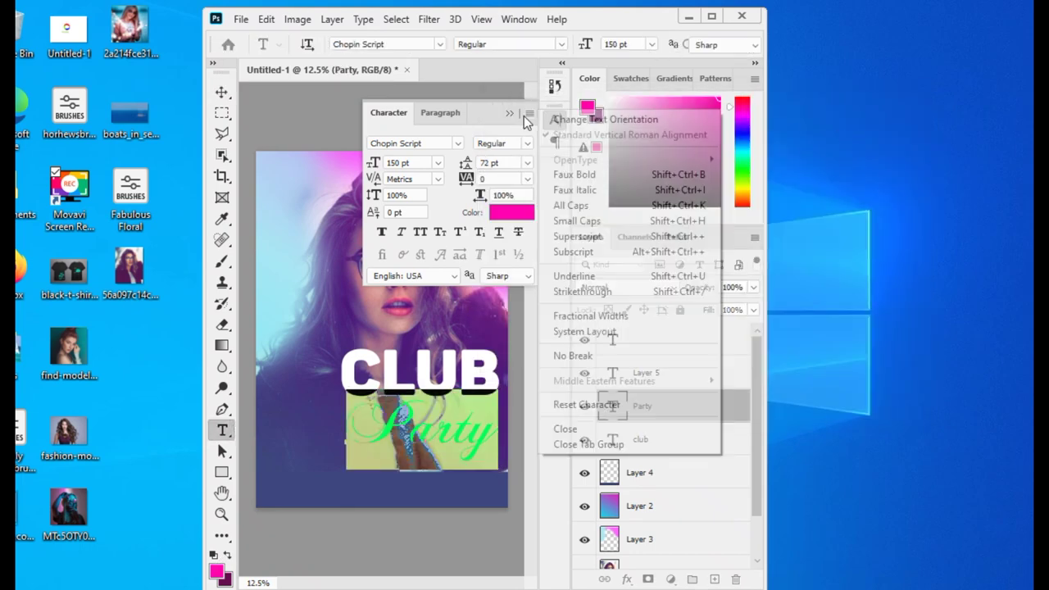
Set Party to 72 pt and move it up onto the CLUB title
{"action": "left_click", "coordinate": [555, 120]}
{"action": "left_click", "coordinate": [652, 44]}
{"action": "left_click", "coordinate": [623, 251]}
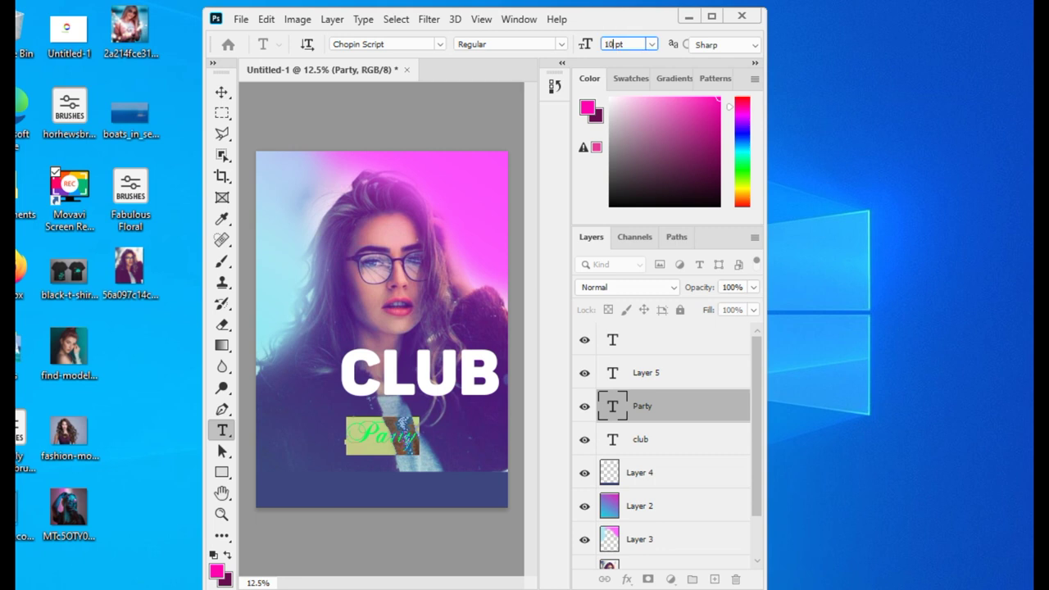
{"action": "type", "text": "100"}
{"action": "left_click", "coordinate": [221, 92]}
{"action": "left_click_drag", "start_coordinate": [394, 433], "coordinate": [401, 392]}
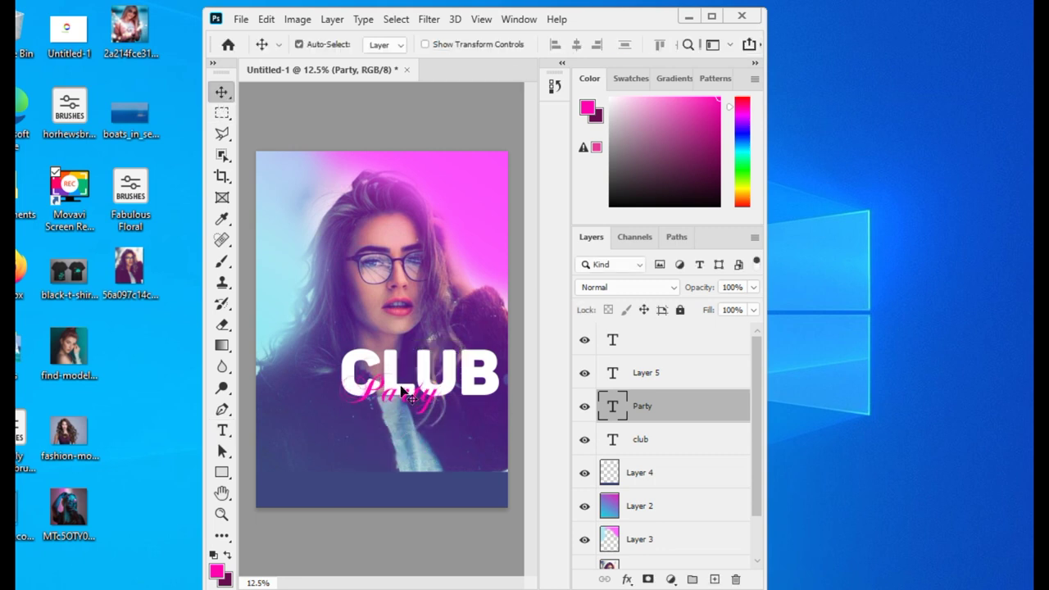
Enlarge the Party word and place it just under CLUB
{"action": "left_click", "coordinate": [221, 430]}
{"action": "double_click", "coordinate": [389, 398]}
{"action": "left_click", "coordinate": [651, 44]}
{"action": "left_click", "coordinate": [612, 45]}
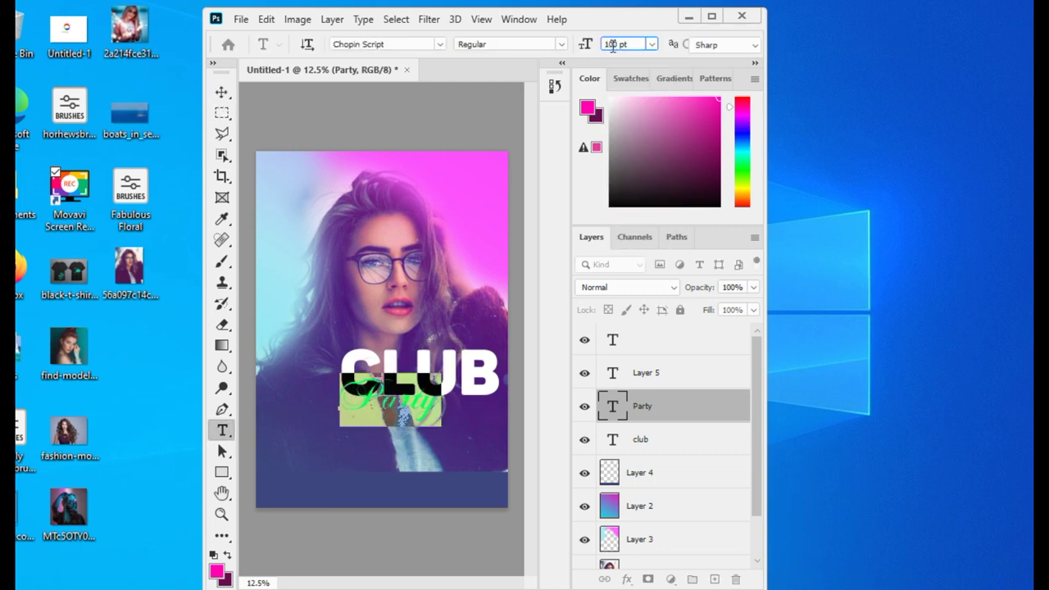
{"action": "key", "text": "Return"}
{"action": "left_click", "coordinate": [221, 92]}
{"action": "left_click_drag", "start_coordinate": [401, 393], "coordinate": [407, 418]}
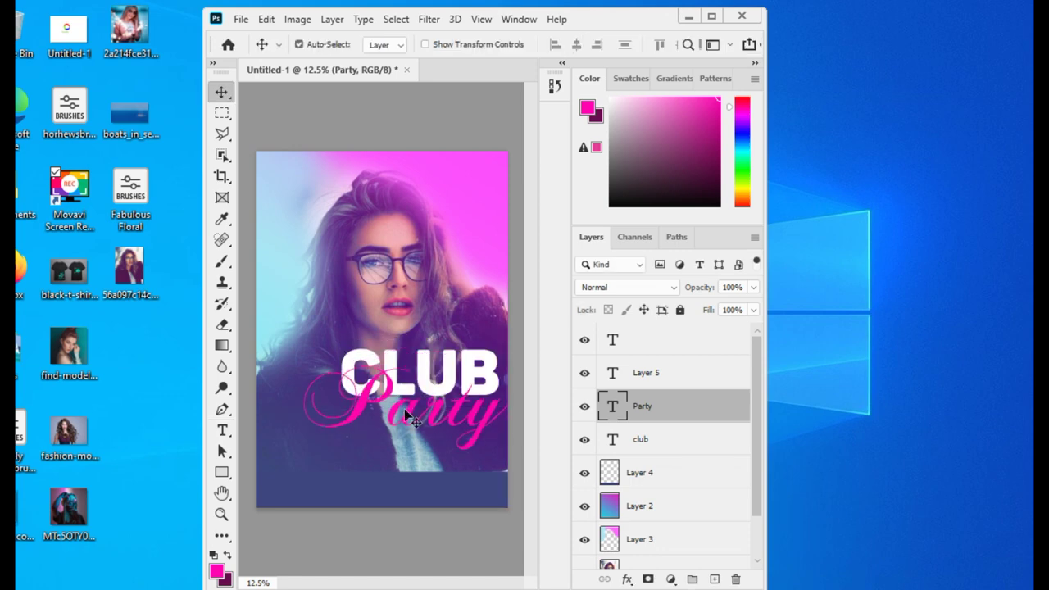
Nudge CLUB and Party up together
{"action": "left_click", "coordinate": [678, 449], "text": "shift"}
{"action": "key", "text": "shift+Up"}
{"action": "key", "text": "shift+Up"}
{"action": "key", "text": "shift+Up"}
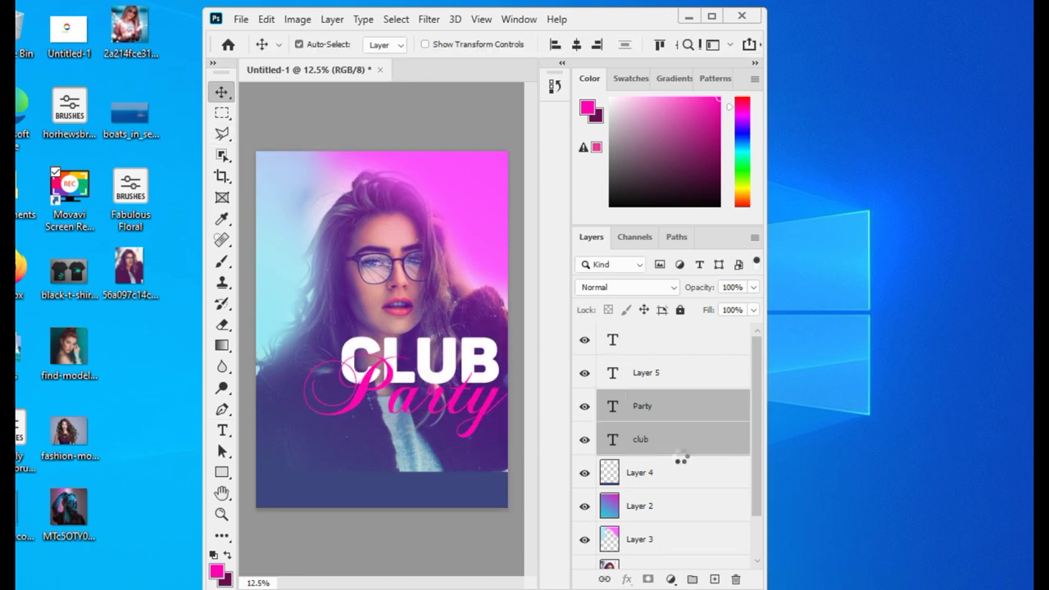
{"action": "key", "text": "shift+Up"}
{"action": "key", "text": "shift+Up"}
{"action": "key", "text": "shift+Up"}
{"action": "left_click", "coordinate": [241, 19]}
Open the Daco_74858 halftone image from Downloads
{"action": "left_click", "coordinate": [253, 52]}
{"action": "left_click", "coordinate": [266, 117]}
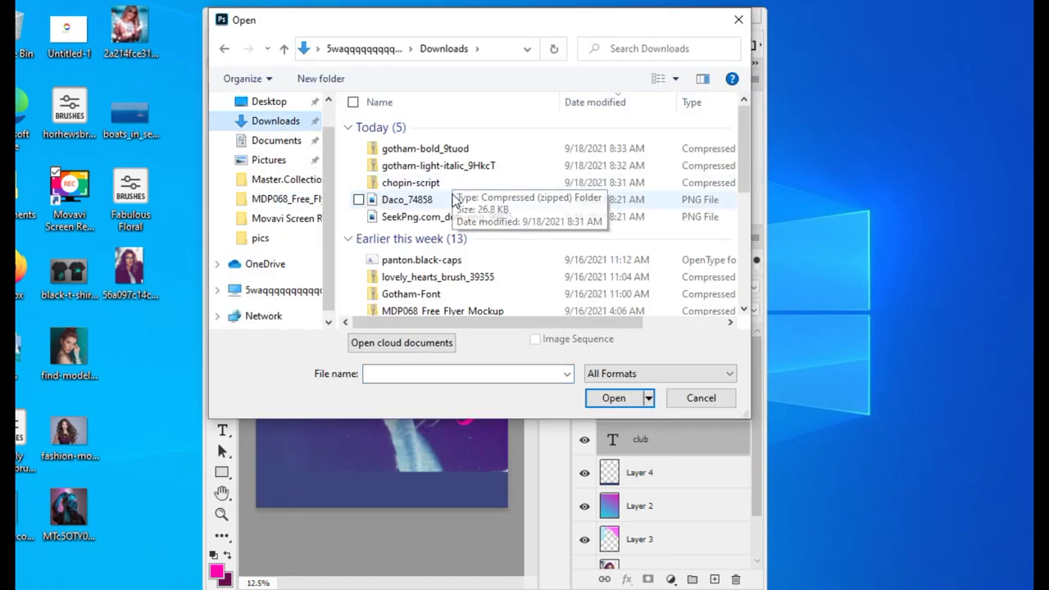
{"action": "double_click", "coordinate": [410, 204]}
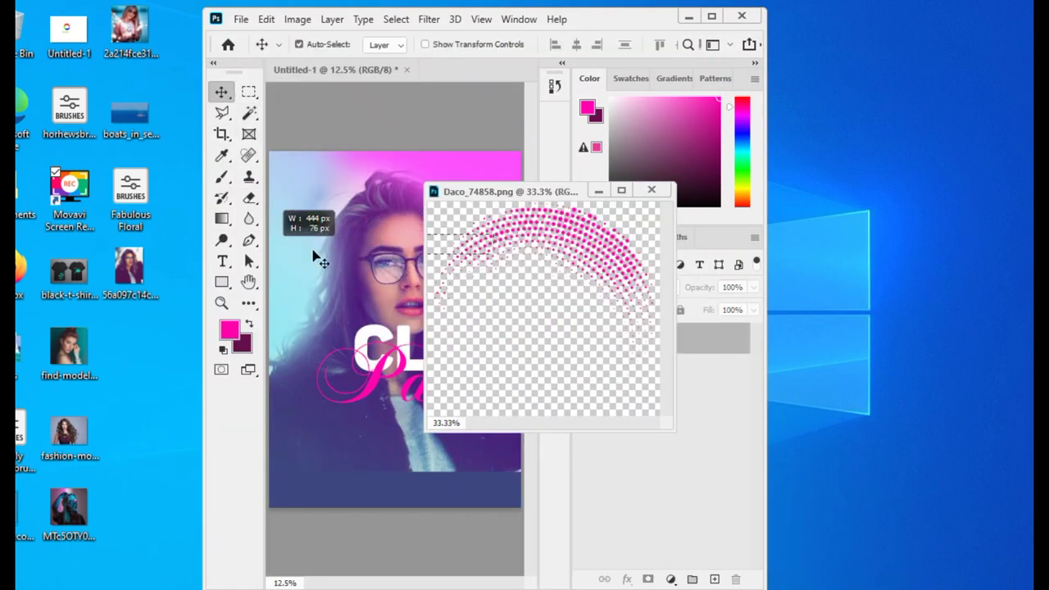
{"action": "left_click_drag", "start_coordinate": [320, 259], "coordinate": [247, 154]}
Magic Wand the pink halftone dots and drag them into the flyer
{"action": "left_click", "coordinate": [249, 113]}
{"action": "left_click", "coordinate": [541, 344]}
{"action": "left_click", "coordinate": [396, 19]}
{"action": "left_click", "coordinate": [401, 82]}
{"action": "left_click", "coordinate": [221, 93]}
{"action": "left_click_drag", "start_coordinate": [527, 211], "coordinate": [366, 213]}
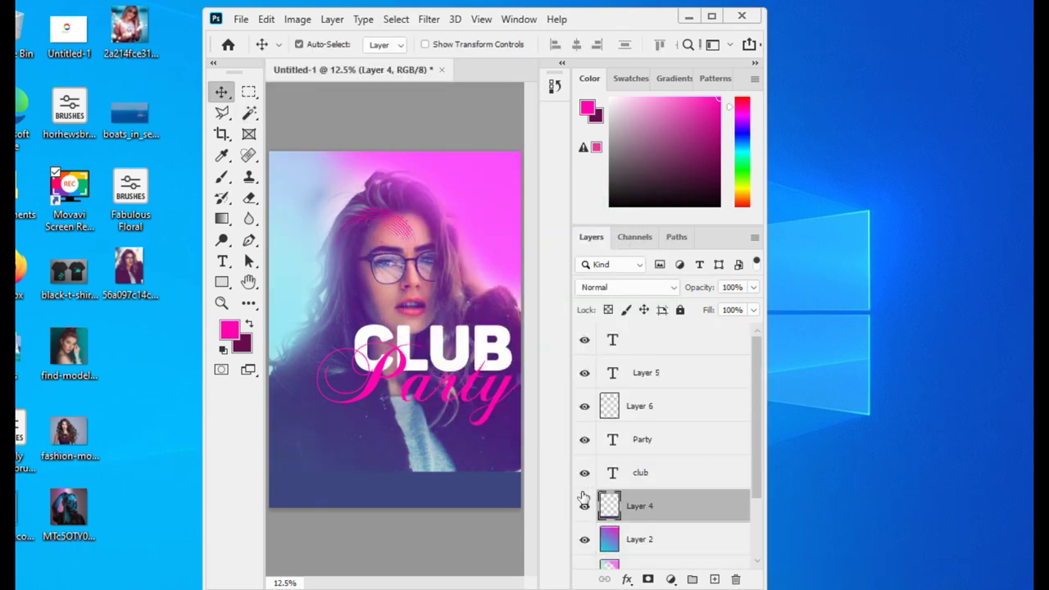
{"action": "mouse_move", "coordinate": [366, 213]}
{"action": "left_mouse_down"}
{"action": "mouse_move", "coordinate": [399, 230]}
{"action": "mouse_move", "coordinate": [483, 332]}
{"action": "left_mouse_up"}
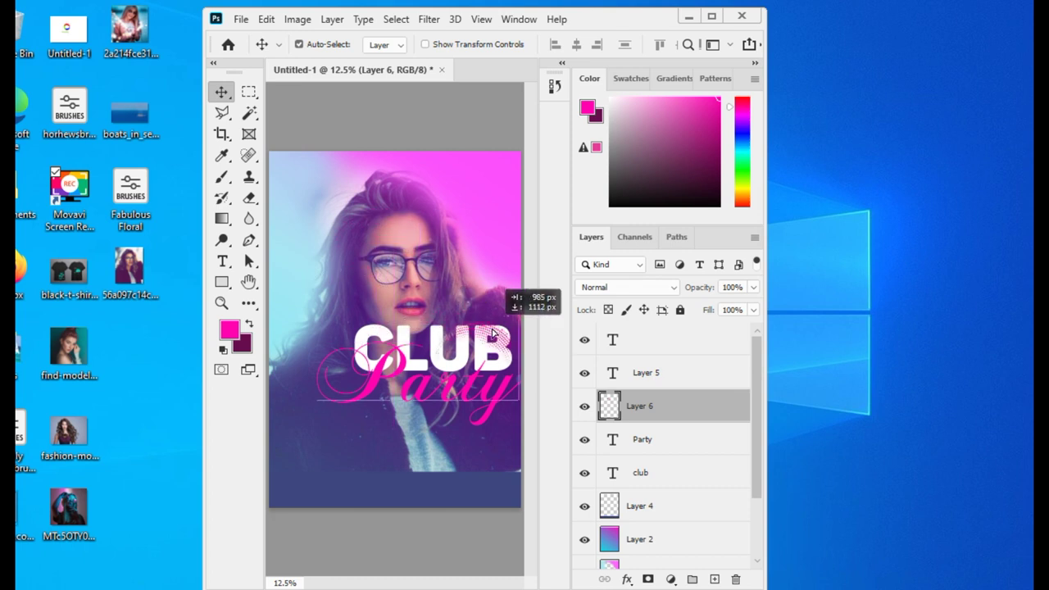
Scale the dots over the woman's head and move the layer lower in the stack
{"action": "key", "text": "ctrl+t"}
{"action": "left_click_drag", "start_coordinate": [431, 307], "coordinate": [266, 146]}
{"action": "left_click_drag", "start_coordinate": [518, 164], "coordinate": [491, 152]}
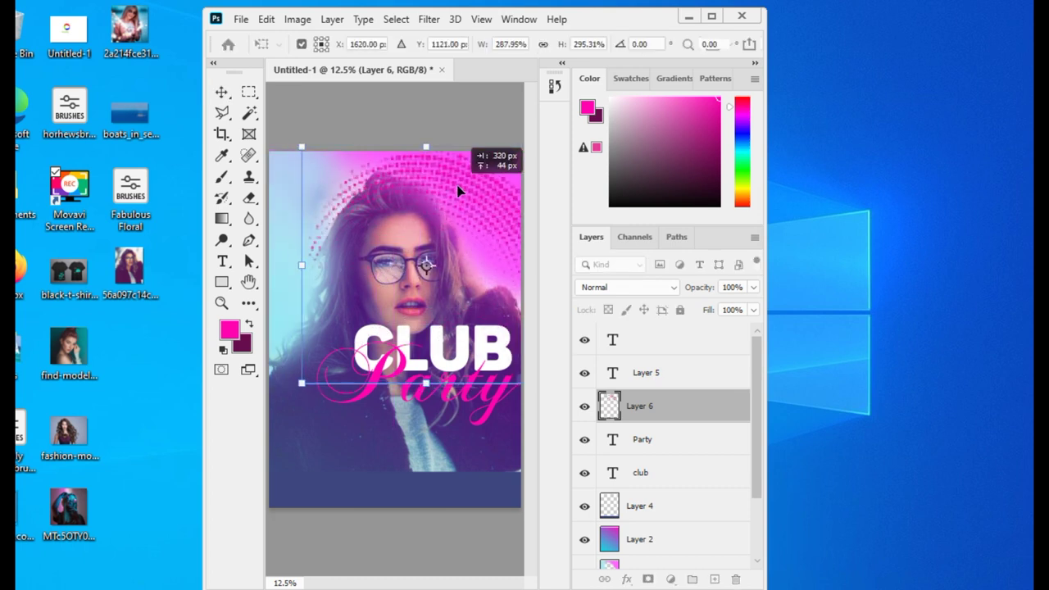
{"action": "left_click_drag", "start_coordinate": [430, 187], "coordinate": [401, 193]}
{"action": "key", "text": "Return"}
{"action": "left_click_drag", "start_coordinate": [651, 406], "coordinate": [697, 471]}
{"action": "key", "text": "ctrl+o"}
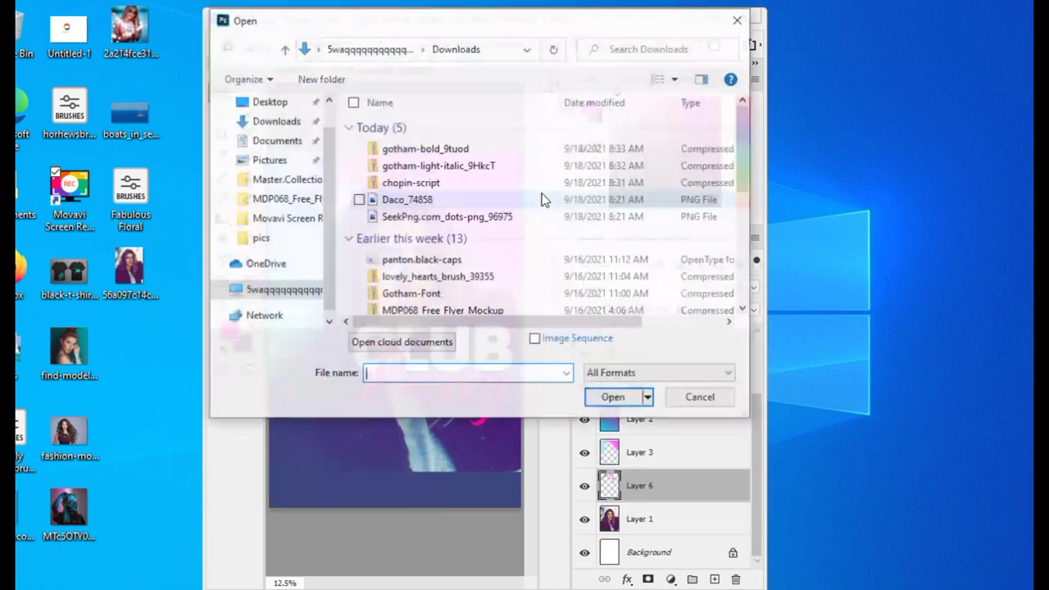
Close the Daco image and open the SeekPng dots image
{"action": "double_click", "coordinate": [473, 190]}
{"action": "left_click", "coordinate": [494, 69]}
{"action": "left_click", "coordinate": [241, 19]}
{"action": "left_click", "coordinate": [254, 49]}
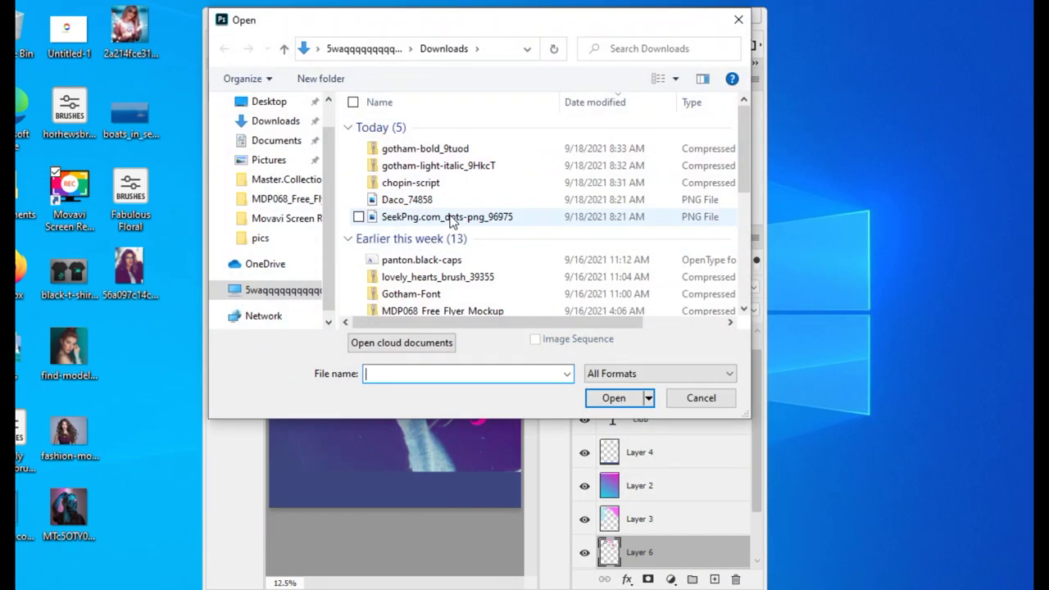
{"action": "double_click", "coordinate": [467, 150]}
Drag the SeekPng dots into the flyer as Layer 7
{"action": "key", "text": "w"}
{"action": "key", "text": "v"}
{"action": "left_click_drag", "start_coordinate": [393, 71], "coordinate": [458, 182]}
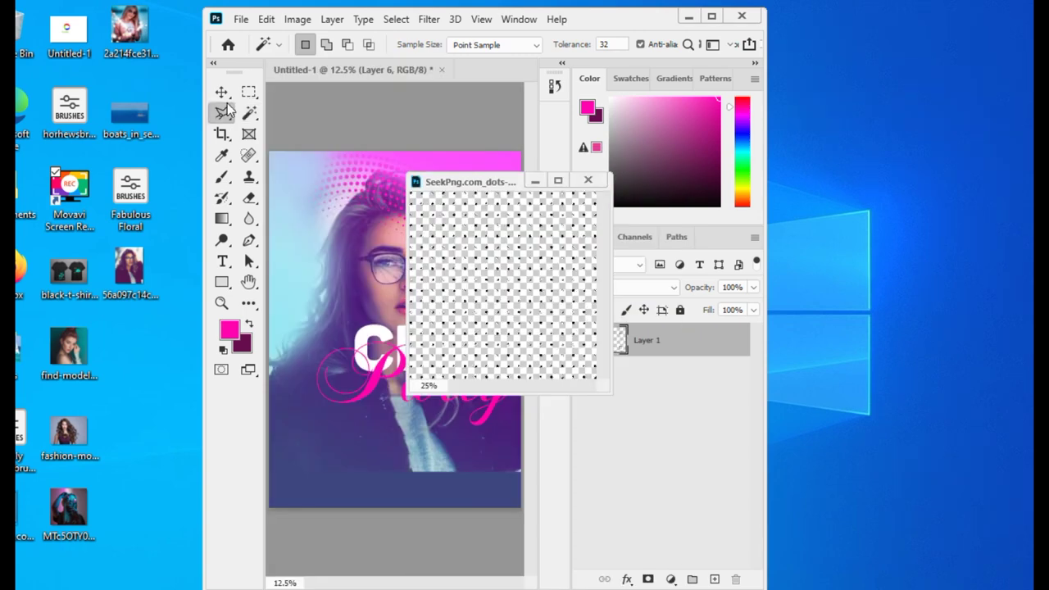
{"action": "left_click", "coordinate": [323, 259]}
{"action": "left_click", "coordinate": [489, 245]}
{"action": "mouse_move", "coordinate": [458, 181]}
{"action": "left_mouse_down"}
{"action": "mouse_move", "coordinate": [431, 64]}
{"action": "mouse_move", "coordinate": [345, 71]}
{"action": "left_mouse_up"}
{"action": "left_click", "coordinate": [350, 296]}
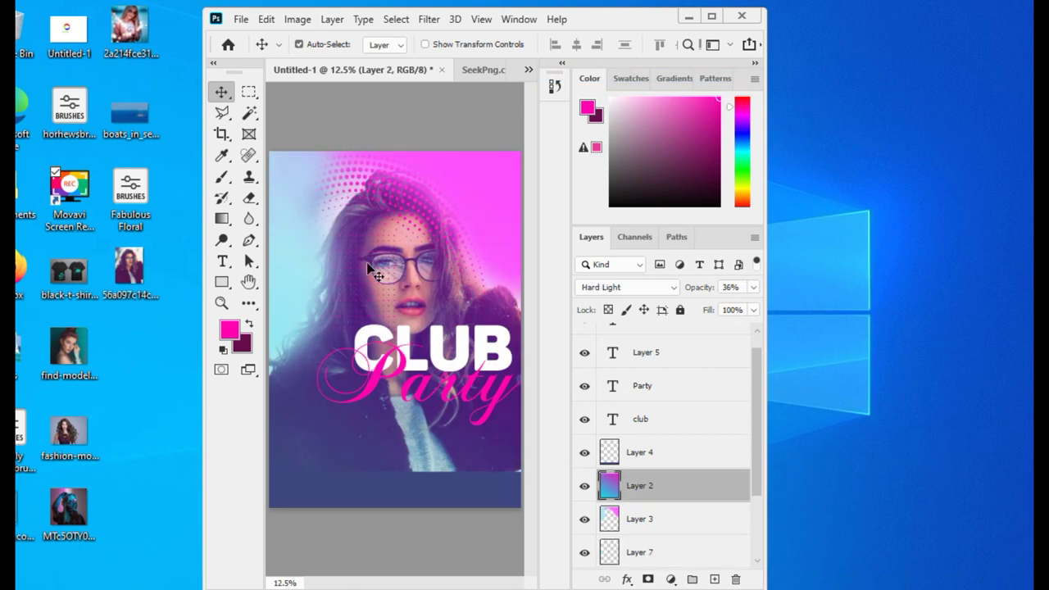
Locate and select Layer 7 with the dots in the Layers panel
{"action": "right_click", "coordinate": [367, 270]}
{"action": "right_click", "coordinate": [352, 285]}
{"action": "key", "text": "Escape"}
{"action": "right_click", "coordinate": [347, 288]}
{"action": "key", "text": "Escape"}
{"action": "scroll", "coordinate": [765, 491], "scroll_direction": "down", "scroll_amount": 3}
{"action": "left_click", "coordinate": [670, 459]}
Undo an accidental gradient layer move and raise Layer 7 to just below Party
{"action": "mouse_move", "coordinate": [341, 241]}
{"action": "left_mouse_down"}
{"action": "mouse_move", "coordinate": [336, 336]}
{"action": "mouse_move", "coordinate": [320, 366]}
{"action": "left_mouse_up"}
{"action": "key", "text": "ctrl+z"}
{"action": "left_click", "coordinate": [670, 452]}
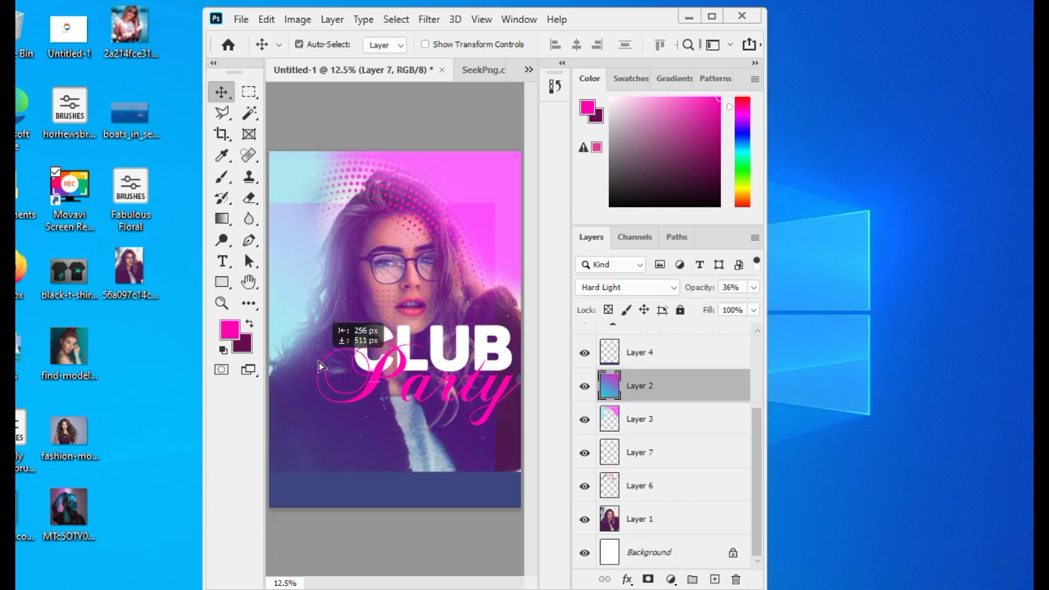
{"action": "key", "text": "ctrl+z"}
{"action": "left_click", "coordinate": [674, 508]}
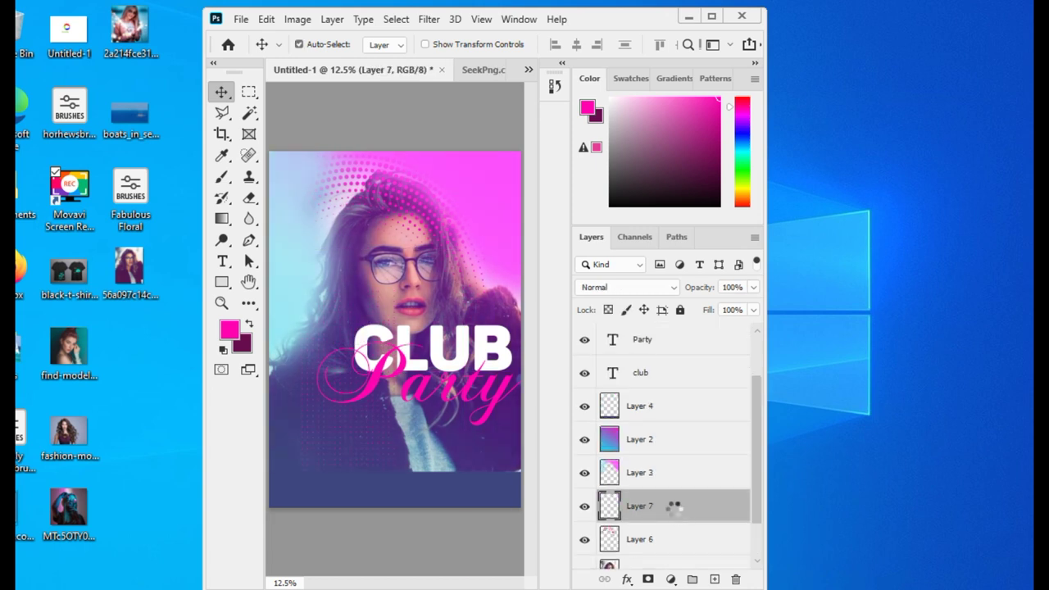
{"action": "key", "text": "ctrl+bracketright"}
{"action": "key", "text": "ctrl+bracketright"}
{"action": "key", "text": "ctrl+bracketright"}
{"action": "key", "text": "ctrl+bracketright"}
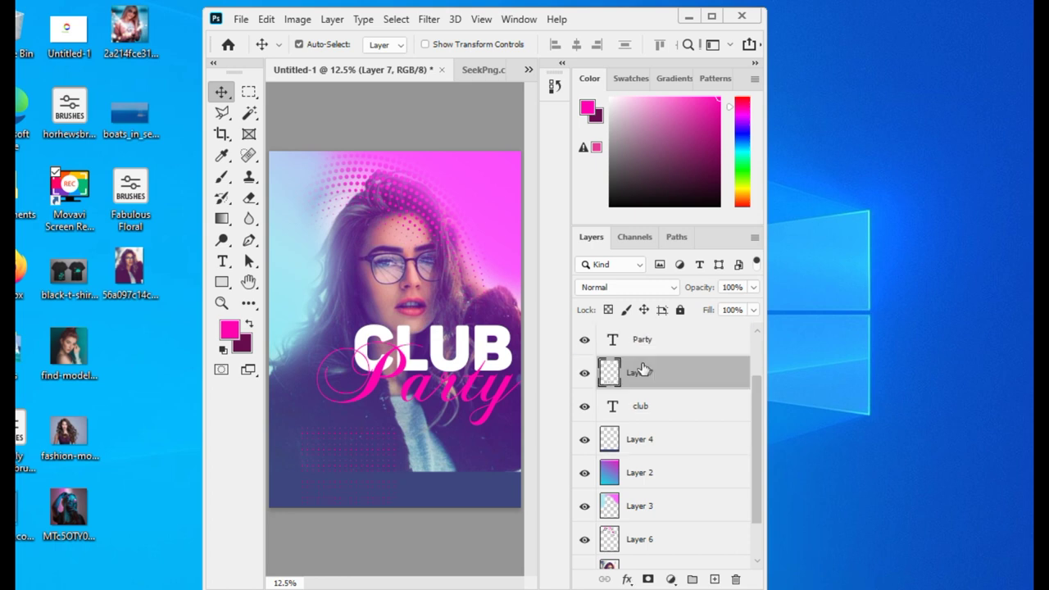
{"action": "key", "text": "ctrl+t"}
Resize the Layer 7 dots and zoom out on the flyer
{"action": "left_click_drag", "start_coordinate": [401, 291], "coordinate": [354, 383]}
{"action": "left_click", "coordinate": [221, 92]}
{"action": "key", "text": "ctrl+minus"}
{"action": "key", "text": "ctrl+Tab"}
Set the foreground colour to cyan in the SeekPng dots document
{"action": "left_click", "coordinate": [229, 328]}
{"action": "key", "text": "ctrl+v"}
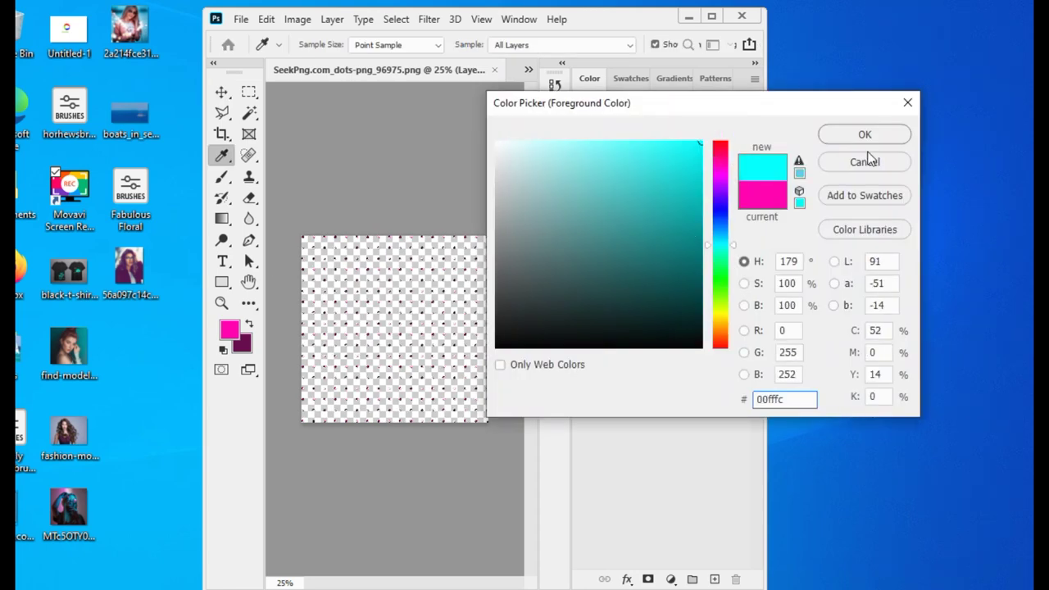
{"action": "left_click", "coordinate": [881, 139]}
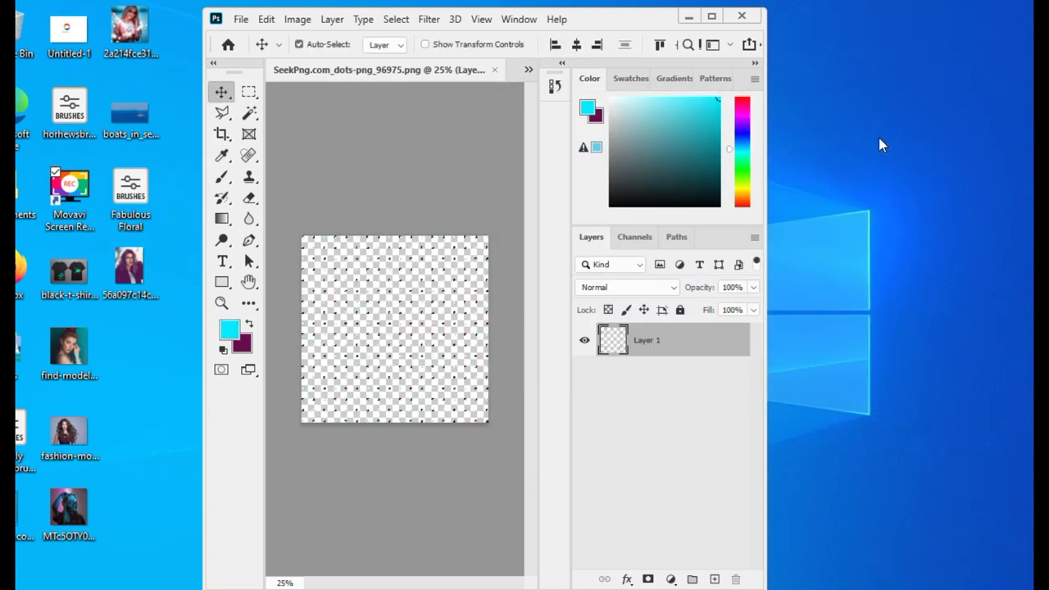
Bring a second dot pattern into the flyer as Layer 8 and move it up-right
{"action": "left_click_drag", "start_coordinate": [377, 69], "coordinate": [524, 168]}
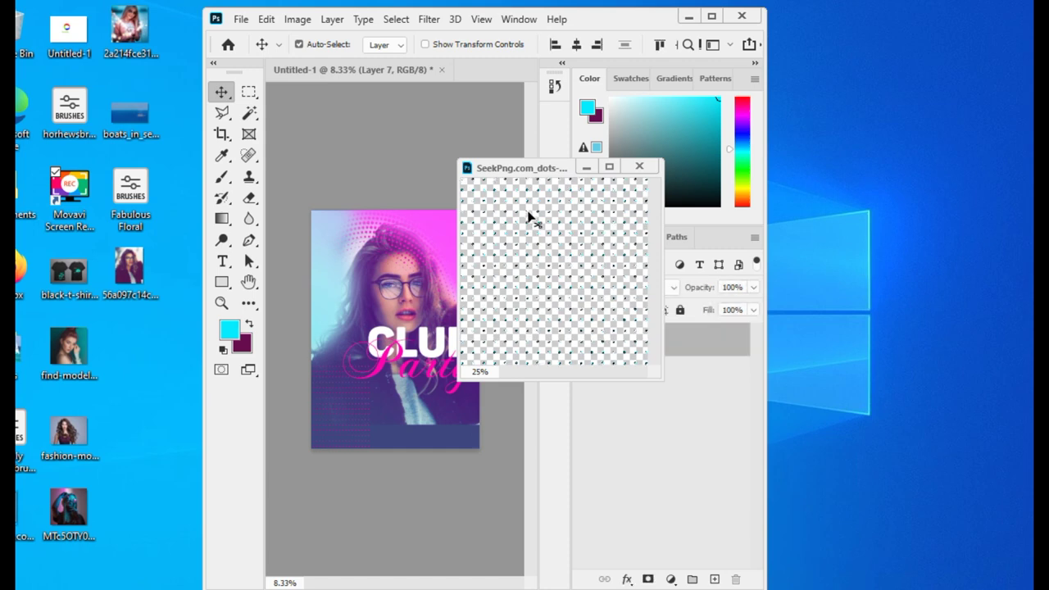
{"action": "left_click_drag", "start_coordinate": [530, 199], "coordinate": [348, 319]}
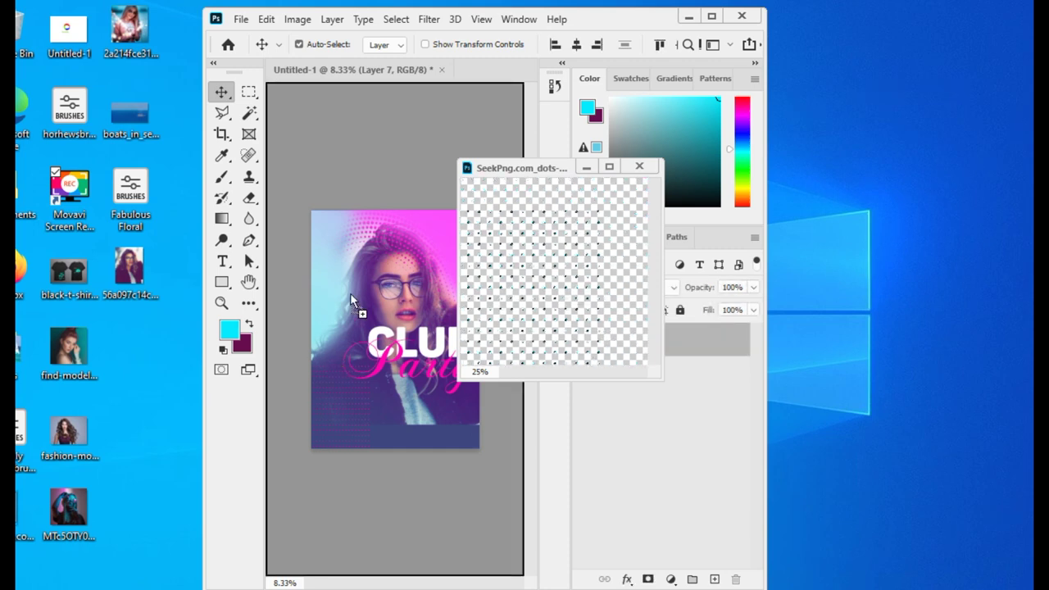
{"action": "left_click", "coordinate": [639, 166]}
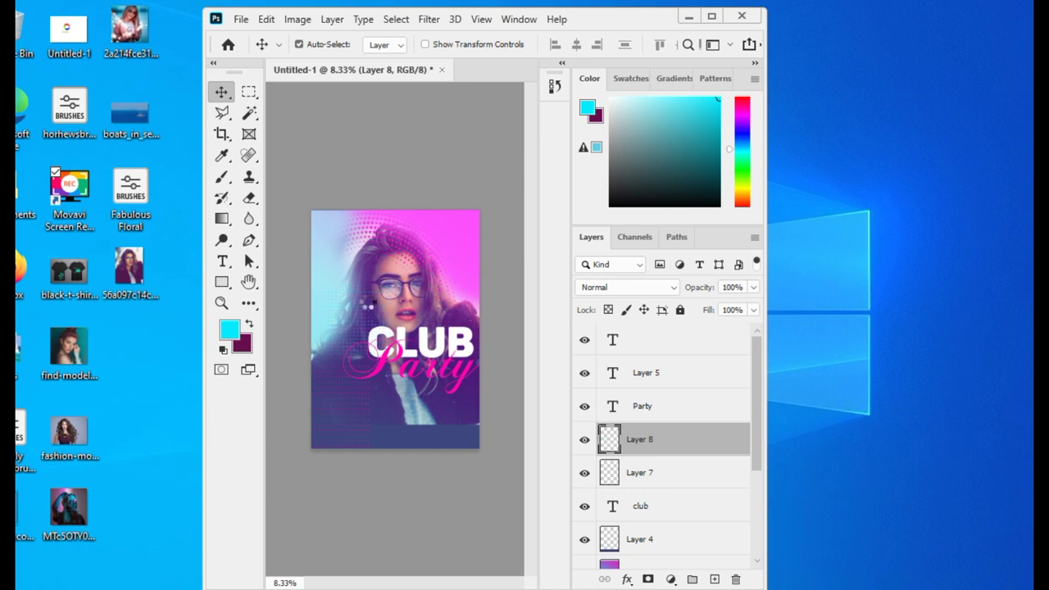
{"action": "key", "text": "ctrl+t"}
{"action": "mouse_move", "coordinate": [369, 308]}
{"action": "left_mouse_down"}
{"action": "mouse_move", "coordinate": [445, 337]}
{"action": "mouse_move", "coordinate": [444, 274]}
{"action": "left_mouse_up"}
Apply the dot pattern's position and start a new text line below Party
{"action": "key", "text": "Return"}
{"action": "key", "text": "ctrl+plus"}
{"action": "left_click", "coordinate": [221, 260]}
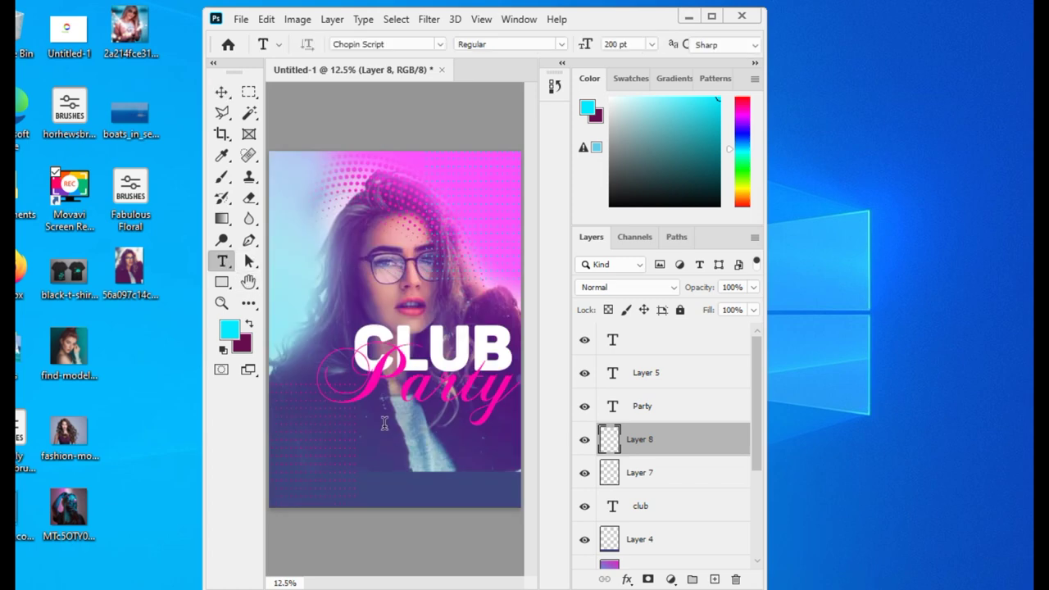
{"action": "left_click", "coordinate": [381, 455]}
{"action": "left_click", "coordinate": [651, 45]}
{"action": "left_click", "coordinate": [635, 246]}
Style the new text white in Gotham Bold at 72 pt
{"action": "left_click", "coordinate": [421, 44]}
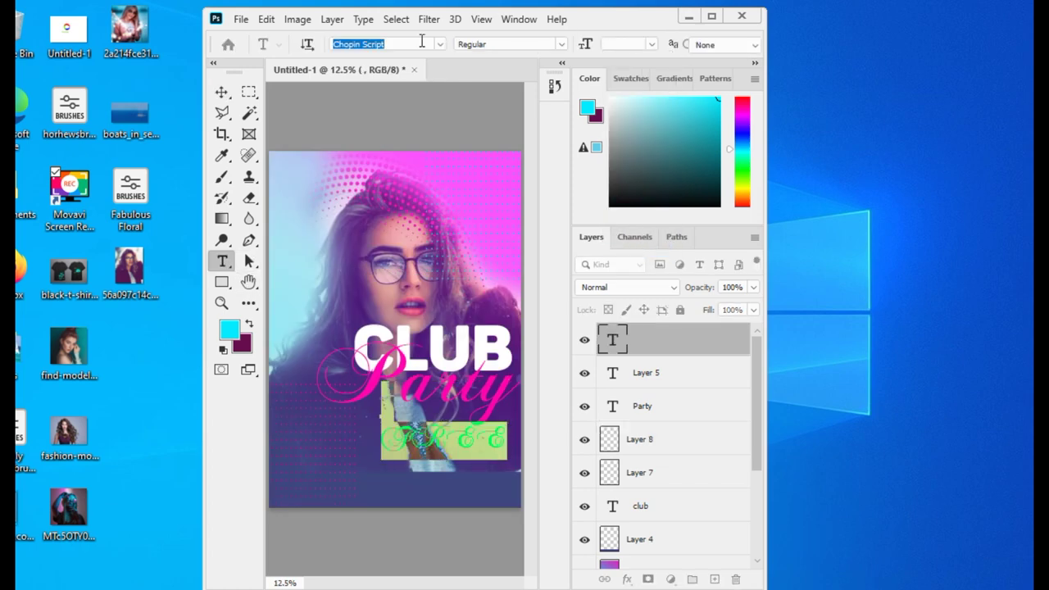
{"action": "type", "text": "goth"}
{"action": "left_click", "coordinate": [409, 155]}
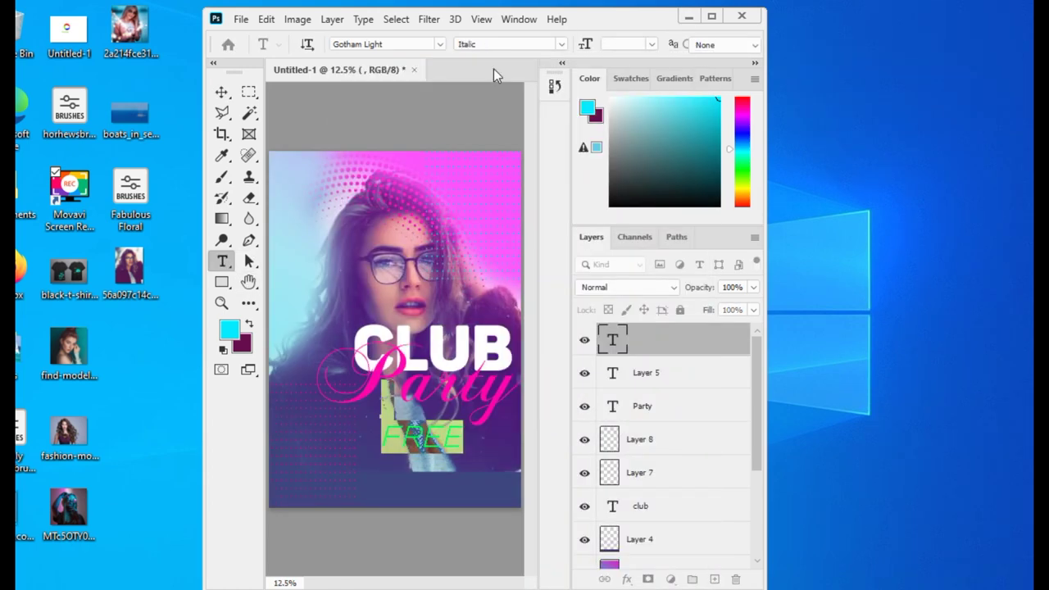
{"action": "left_click", "coordinate": [230, 329]}
{"action": "left_click", "coordinate": [893, 135]}
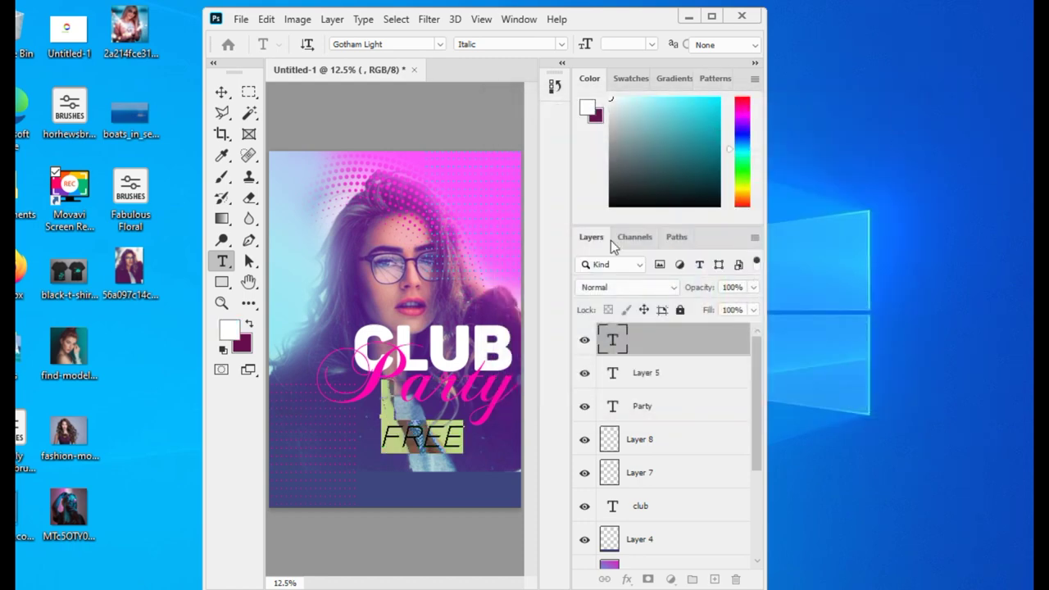
{"action": "left_click", "coordinate": [381, 43]}
{"action": "type", "text": "goth"}
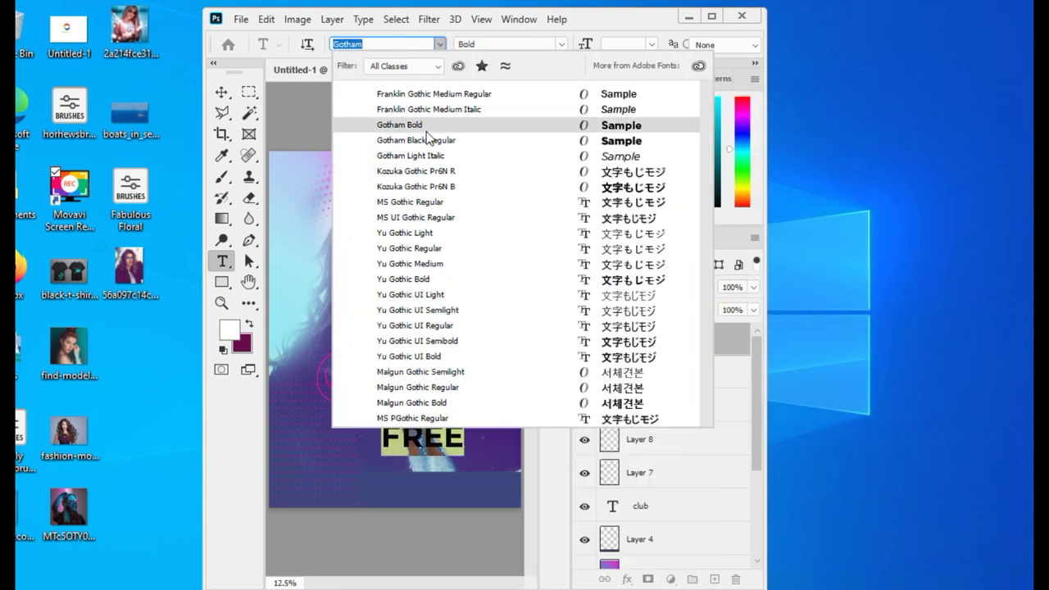
{"action": "left_click", "coordinate": [421, 124]}
{"action": "left_click", "coordinate": [715, 16]}
{"action": "left_click", "coordinate": [425, 34]}
{"action": "left_click", "coordinate": [401, 239]}
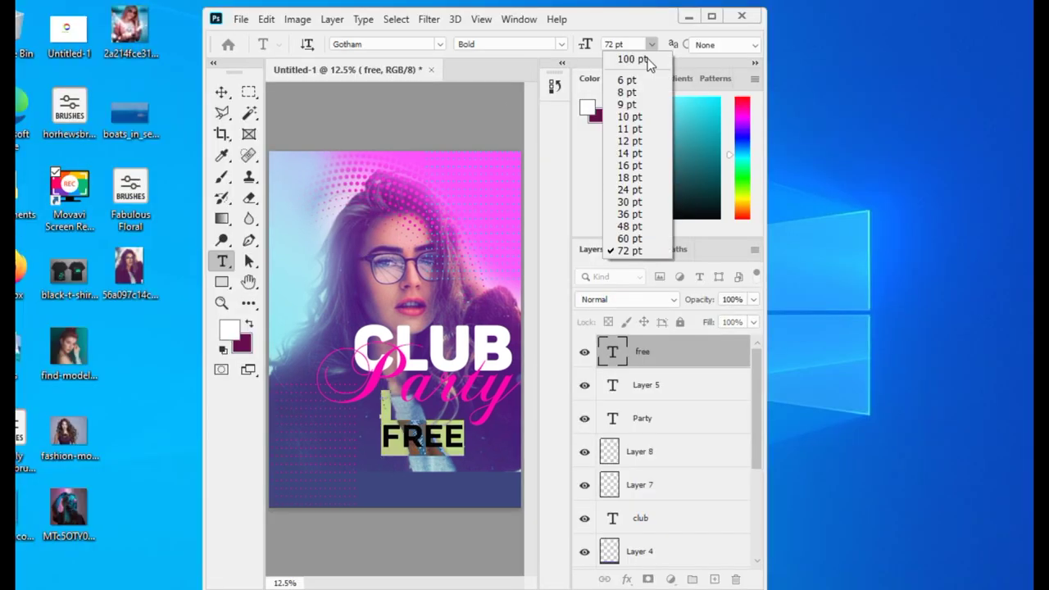
Reduce the FREE ENTRY text to 48 pt and commit it
{"action": "left_click", "coordinate": [652, 44]}
{"action": "left_click", "coordinate": [644, 211]}
{"action": "left_click", "coordinate": [651, 45]}
{"action": "left_click", "coordinate": [644, 225]}
{"action": "type", "text": "ENTRY"}
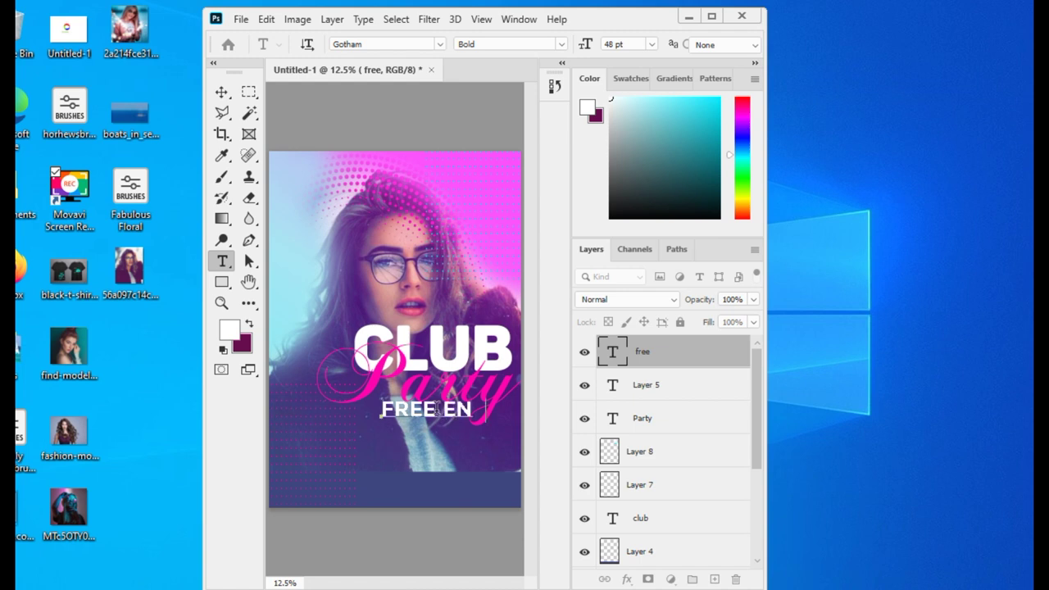
{"action": "key", "text": "ctrl+Return"}
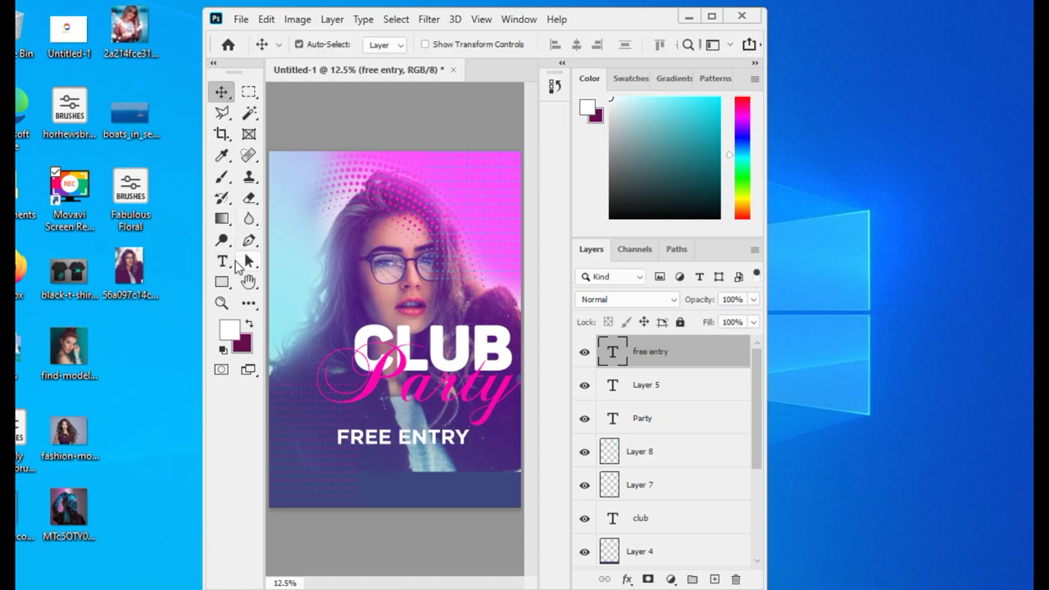
Add a 36 pt 'GUEST LIST ONLY' text line below FREE ENTRY
{"action": "left_click", "coordinate": [339, 450]}
{"action": "type", "text": "GUEST LIST ONLY"}
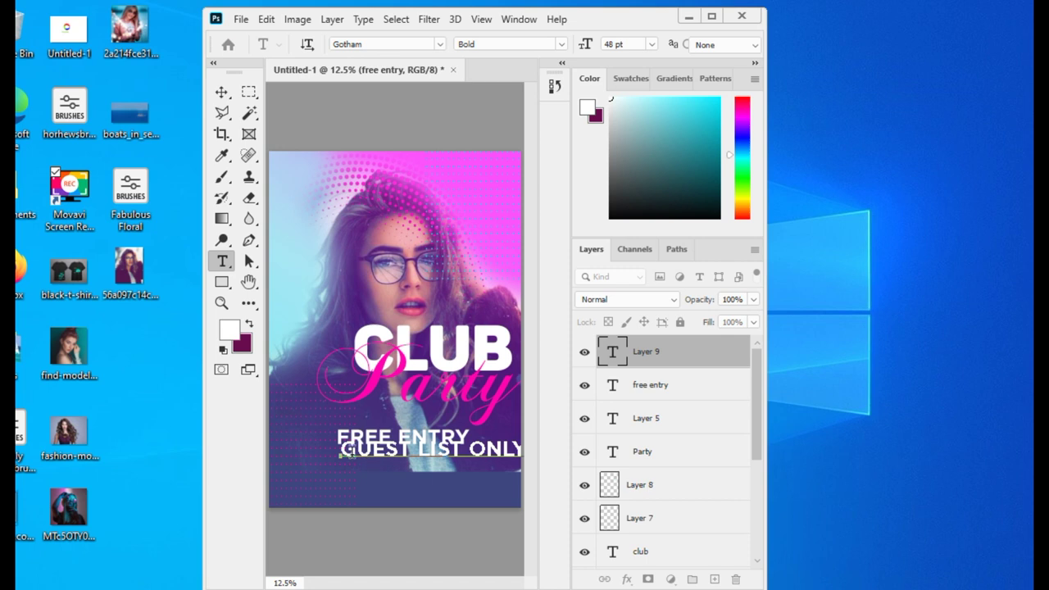
{"action": "key", "text": "ctrl+a"}
{"action": "left_click", "coordinate": [652, 44]}
{"action": "left_click", "coordinate": [630, 204]}
{"action": "left_click_drag", "start_coordinate": [587, 45], "coordinate": [593, 44]}
{"action": "left_click", "coordinate": [651, 44]}
{"action": "left_click", "coordinate": [637, 215]}
{"action": "key", "text": "ctrl+Return"}
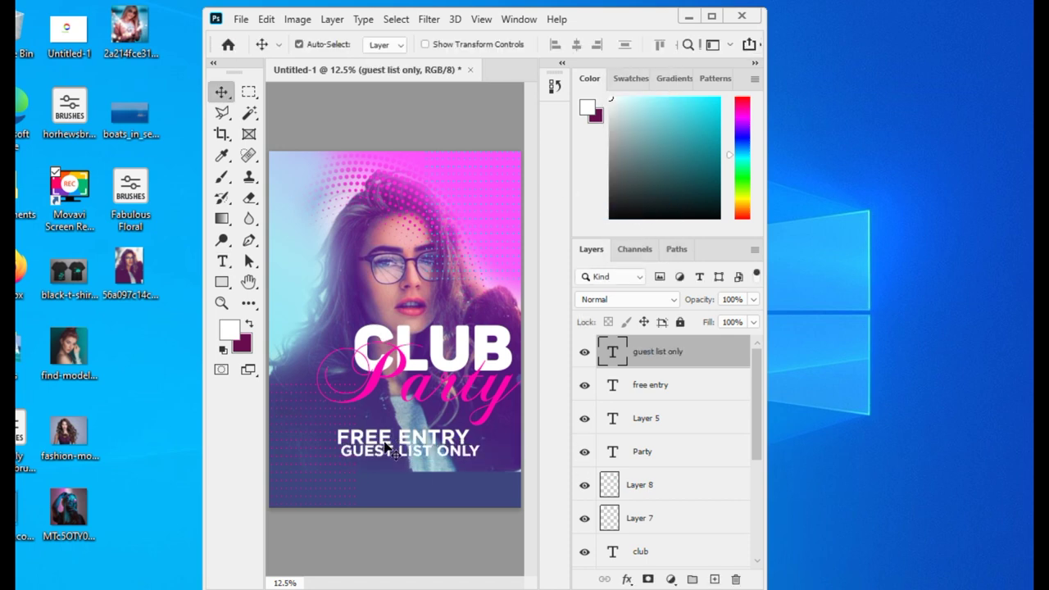
Resize FREE ENTRY to match and align GUEST LIST ONLY's right edge with it
{"action": "left_click", "coordinate": [366, 439]}
{"action": "key", "text": "ctrl+a"}
{"action": "left_click", "coordinate": [652, 45]}
{"action": "left_click", "coordinate": [637, 215]}
{"action": "left_click", "coordinate": [221, 92]}
{"action": "left_click_drag", "start_coordinate": [365, 469], "coordinate": [365, 463]}
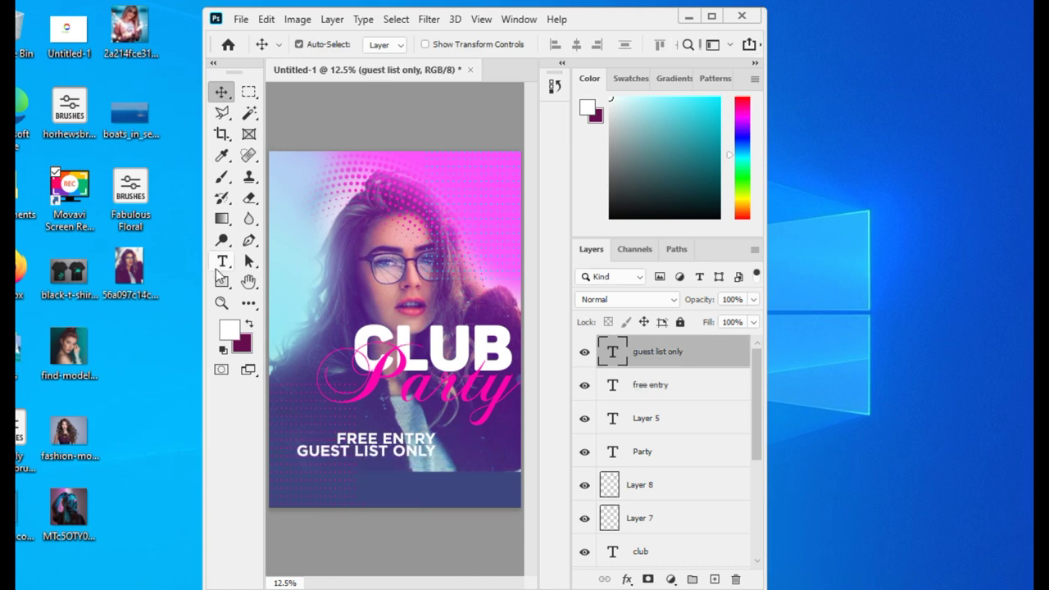
Add a 'MUSIC & CHAMPAHNE' line below, with the ampersand coloured #ff009c
{"action": "left_click", "coordinate": [222, 261]}
{"action": "left_click", "coordinate": [302, 466]}
{"action": "type", "text": "MUSIC & CHA"}
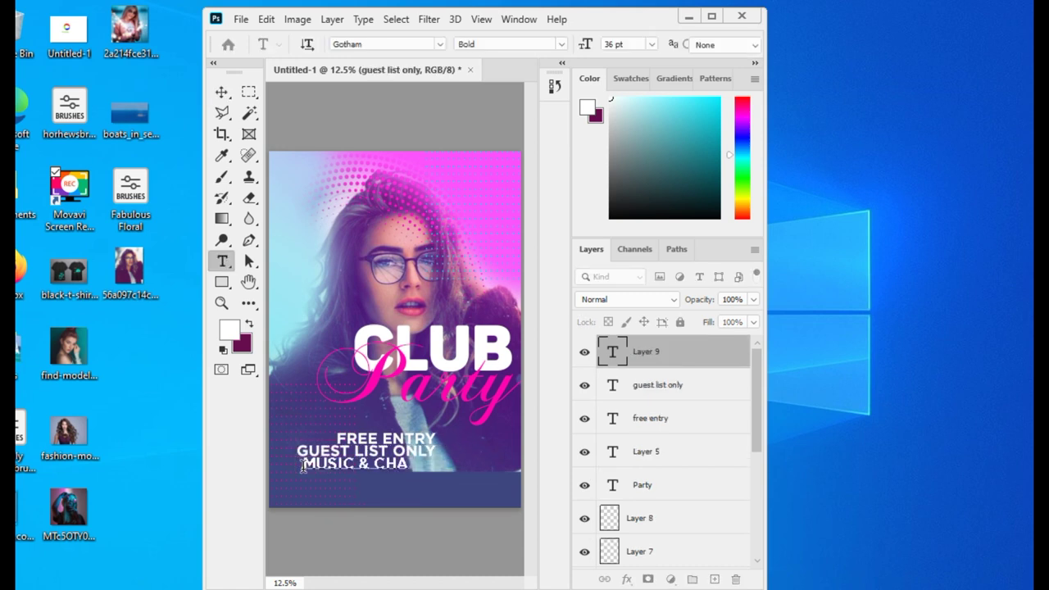
{"action": "left_click", "coordinate": [229, 330]}
{"action": "type", "text": "ff009c"}
{"action": "left_click", "coordinate": [866, 134]}
{"action": "left_click", "coordinate": [221, 91]}
Right-align MUSIC & CHAMPAHNE, then select all three lines and nudge them right
{"action": "left_click_drag", "start_coordinate": [377, 463], "coordinate": [332, 464]}
{"action": "key", "text": "ctrl+minus"}
{"action": "left_click", "coordinate": [659, 385], "text": "ctrl"}
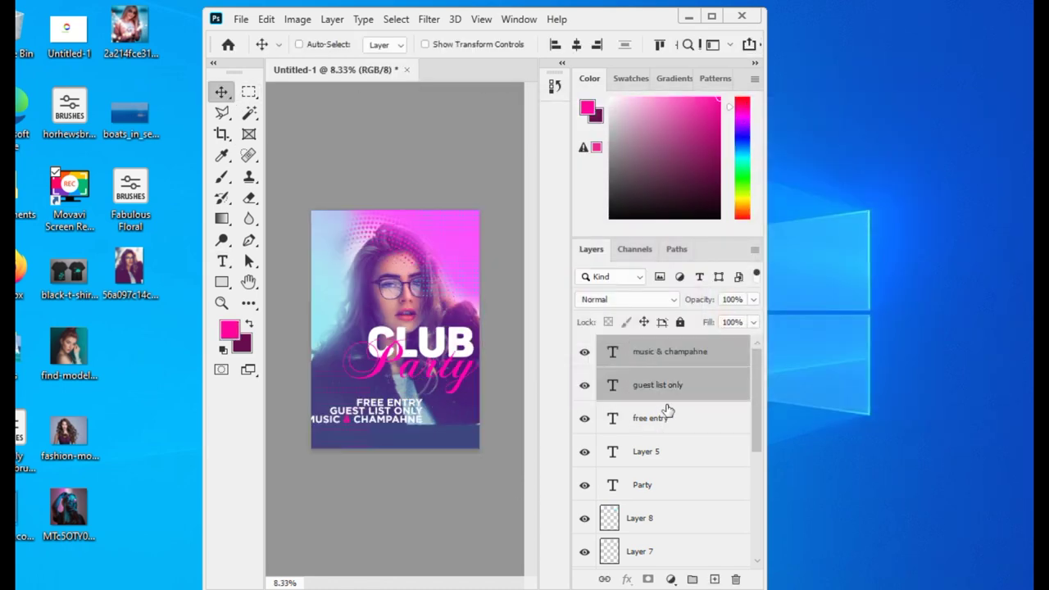
{"action": "left_click", "coordinate": [655, 420], "text": "ctrl"}
{"action": "key", "text": "shift+Right"}
{"action": "key", "text": "shift+Right"}
{"action": "key", "text": "shift+Right"}
{"action": "key", "text": "shift+Right"}
{"action": "key", "text": "shift+Right"}
{"action": "key", "text": "shift+Right"}
{"action": "key", "text": "shift+Right"}
{"action": "key", "text": "shift+Right"}
{"action": "key", "text": "shift+Right"}
Draw a thin vertical rectangle beside the text lines with cyan fill and no stroke
{"action": "left_click", "coordinate": [230, 281]}
{"action": "left_click_drag", "start_coordinate": [444, 388], "coordinate": [452, 434]}
{"action": "left_click", "coordinate": [387, 43]}
{"action": "left_click", "coordinate": [285, 130]}
{"action": "left_click", "coordinate": [447, 43]}
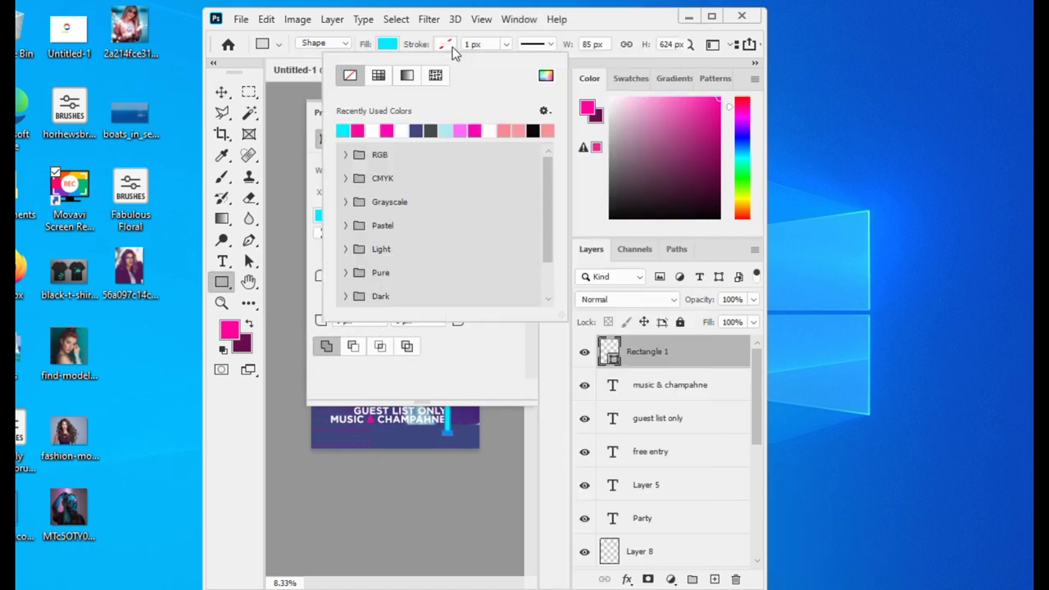
{"action": "left_click", "coordinate": [585, 25]}
Nudge the cyan bar slightly left using Free Transform
{"action": "left_click", "coordinate": [554, 118]}
{"action": "key", "text": "v"}
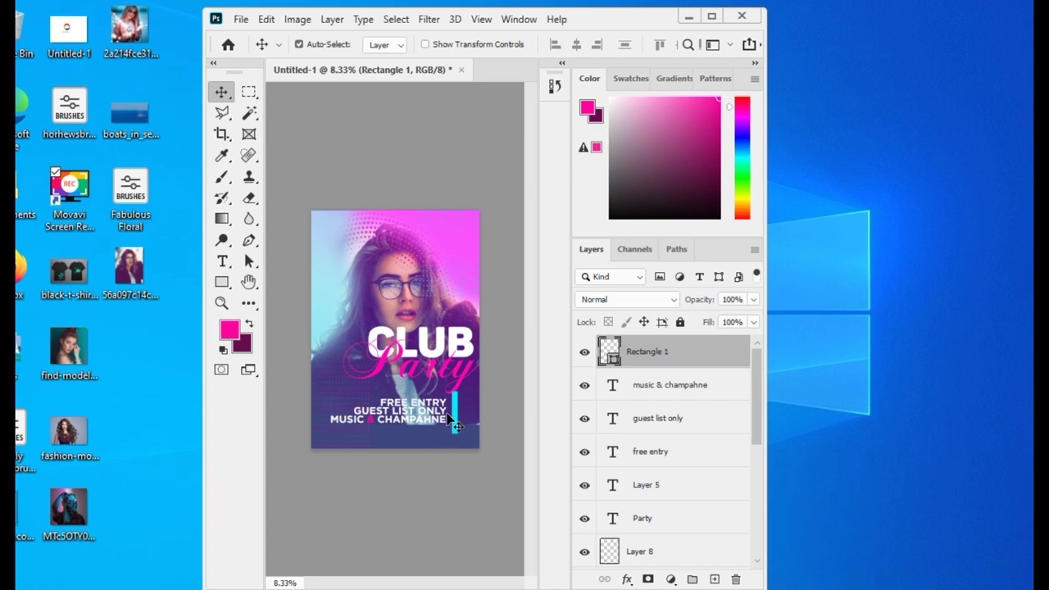
{"action": "key", "text": "ctrl+t"}
{"action": "key", "text": "ctrl+plus"}
{"action": "key", "text": "ctrl+plus"}
{"action": "key", "text": "ctrl+plus"}
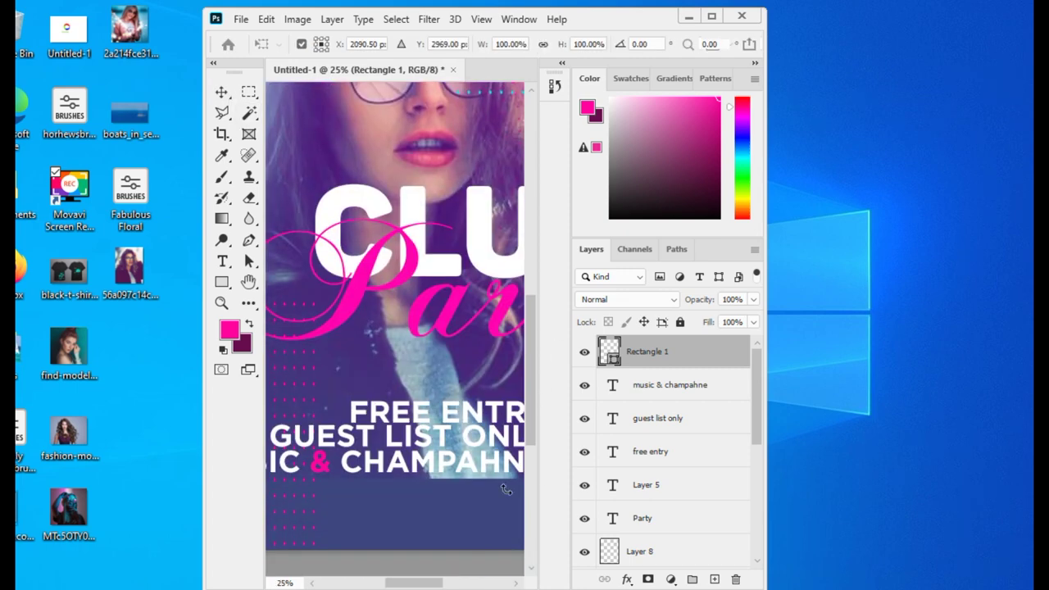
{"action": "scroll", "coordinate": [439, 441], "scroll_direction": "down", "scroll_amount": 3}
{"action": "scroll", "coordinate": [438, 441], "scroll_direction": "right", "scroll_amount": 2}
{"action": "left_click_drag", "start_coordinate": [438, 441], "coordinate": [432, 441]}
{"action": "key", "text": "Return"}
{"action": "key", "text": "ctrl+minus"}
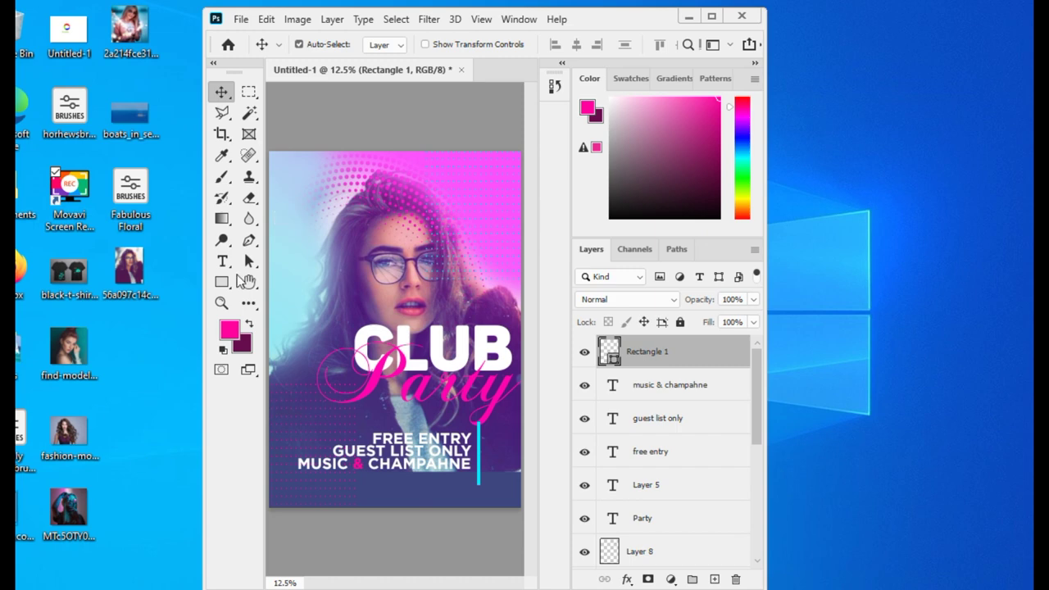
{"action": "key", "text": "t"}
{"action": "left_click", "coordinate": [335, 226]}
Make the date text white (#ffffff) at 72 pt
{"action": "key", "text": "ctrl+a"}
{"action": "left_click", "coordinate": [229, 328]}
{"action": "type", "text": "ffffff"}
{"action": "key", "text": "Return"}
{"action": "left_click", "coordinate": [651, 44]}
{"action": "left_click", "coordinate": [629, 251]}
{"action": "left_click", "coordinate": [221, 92]}
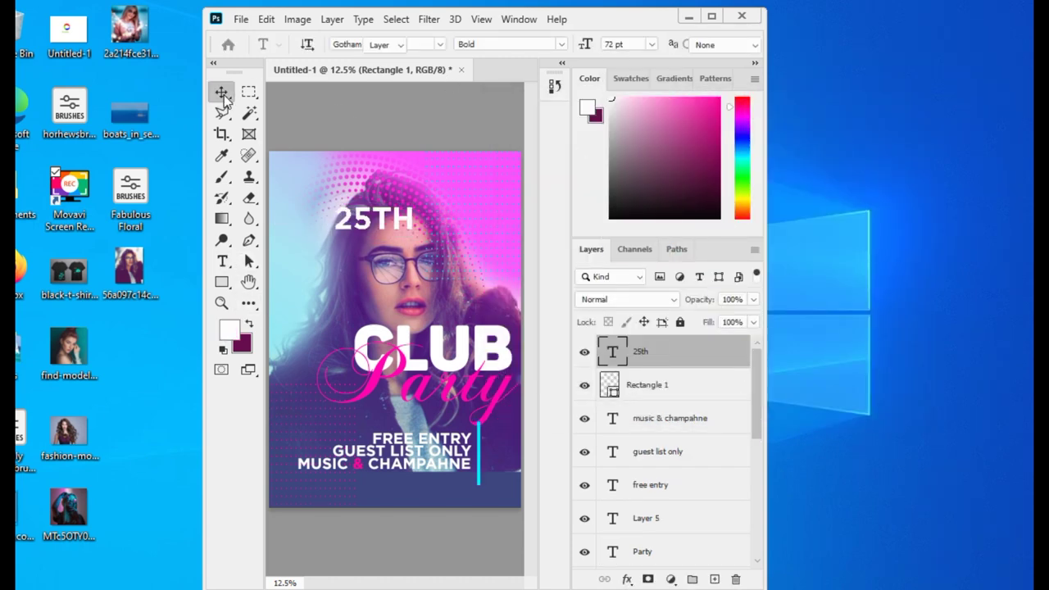
Trim the date text to '25' and move it to the poster's top-right corner
{"action": "double_click", "coordinate": [385, 211]}
{"action": "left_click", "coordinate": [416, 215]}
{"action": "type", "text": "H"}
{"action": "key", "text": "BackSpace"}
{"action": "left_click", "coordinate": [221, 92]}
{"action": "left_click_drag", "start_coordinate": [375, 211], "coordinate": [473, 180]}
Add a separate 'th' text layer with All Caps turned off
{"action": "left_click", "coordinate": [221, 260]}
{"action": "left_click", "coordinate": [420, 235]}
{"action": "type", "text": "TH"}
{"action": "left_click", "coordinate": [711, 15]}
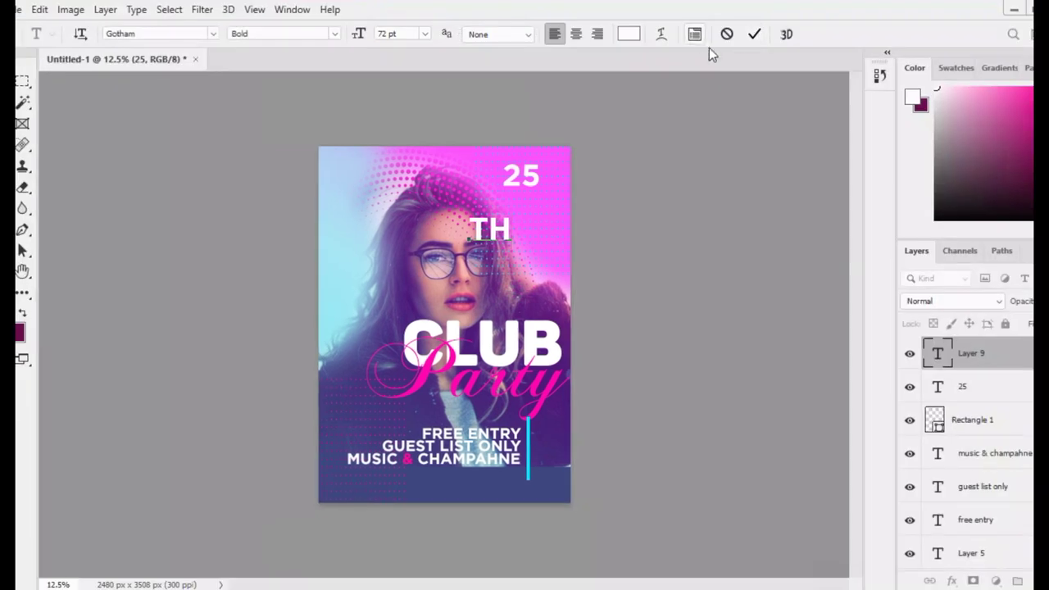
{"action": "left_click", "coordinate": [694, 34]}
{"action": "left_click", "coordinate": [745, 222]}
{"action": "left_click", "coordinate": [753, 34]}
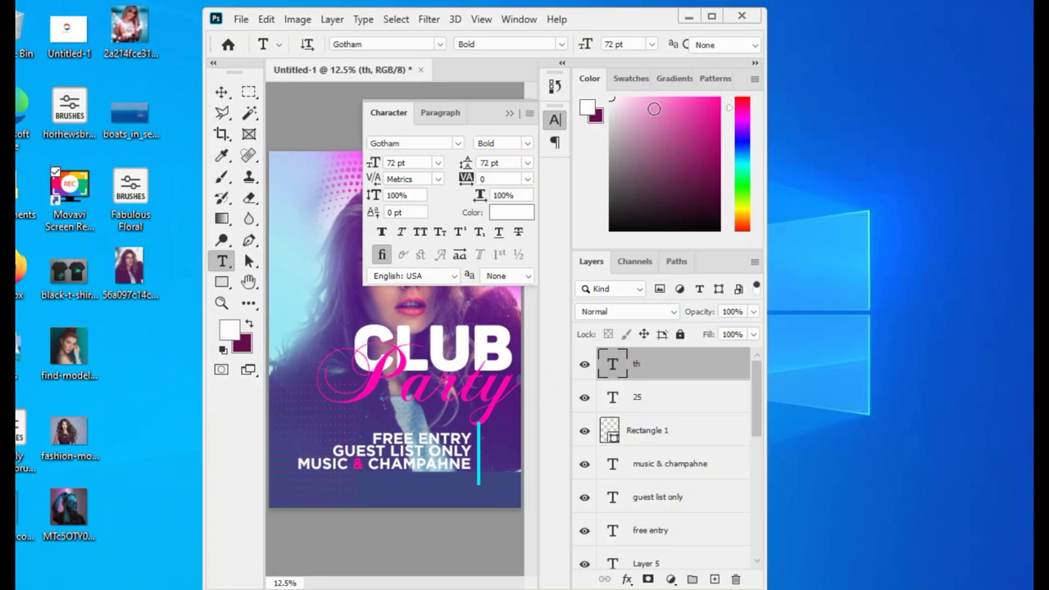
Shrink the 'th' and place it raised beside 25
{"action": "key", "text": "v"}
{"action": "double_click", "coordinate": [443, 238]}
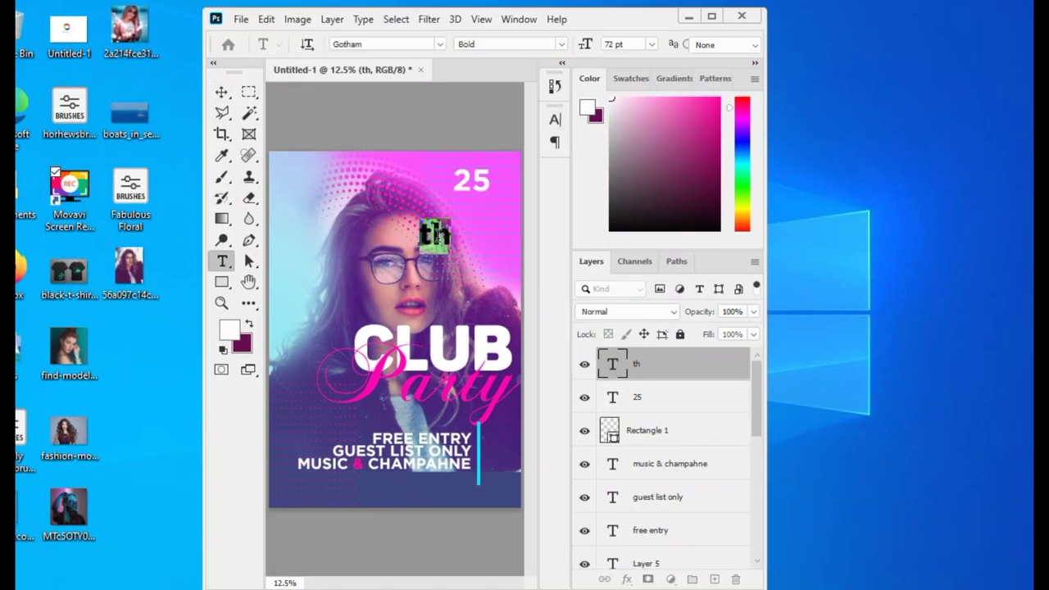
{"action": "left_click", "coordinate": [653, 44]}
{"action": "left_click", "coordinate": [639, 194]}
{"action": "left_click", "coordinate": [222, 91]}
{"action": "left_click_drag", "start_coordinate": [434, 234], "coordinate": [502, 182]}
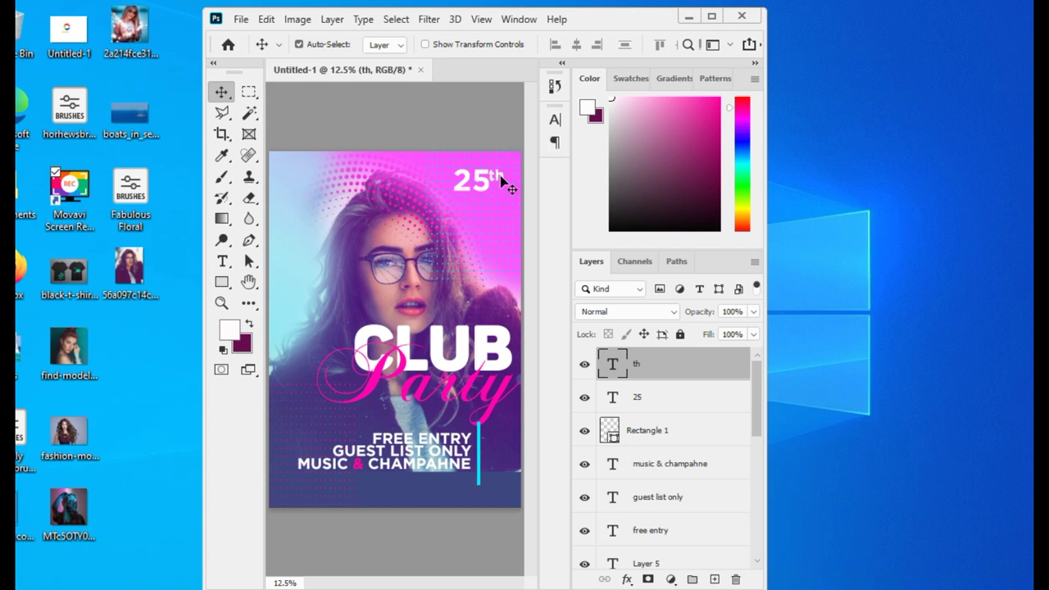
Add 'August' beneath 25th at about 48 pt
{"action": "key", "text": "t"}
{"action": "left_click", "coordinate": [437, 222]}
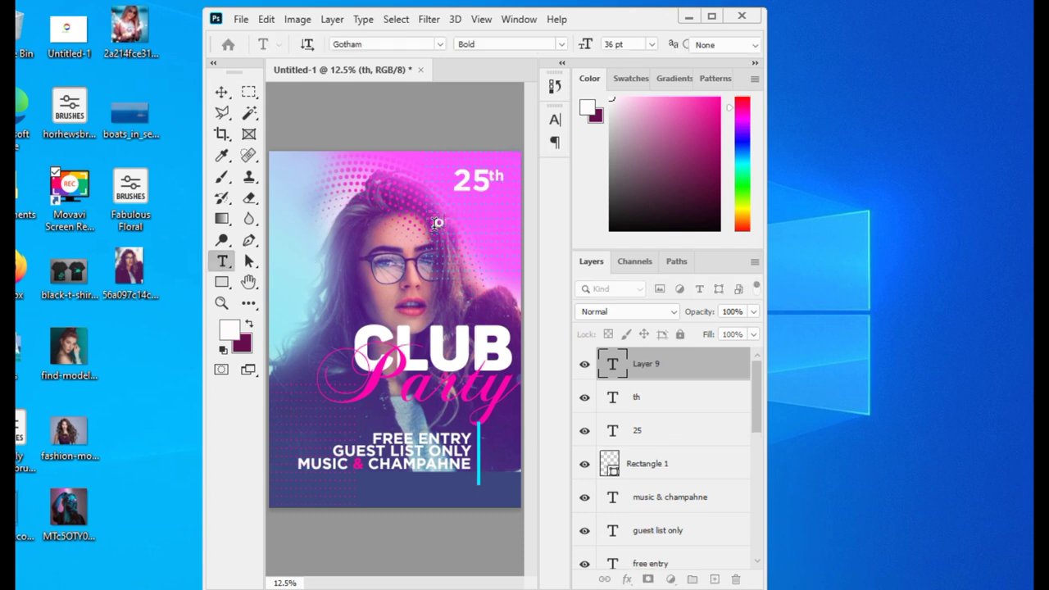
{"action": "type", "text": "of August"}
{"action": "left_click_drag", "start_coordinate": [474, 248], "coordinate": [448, 198]}
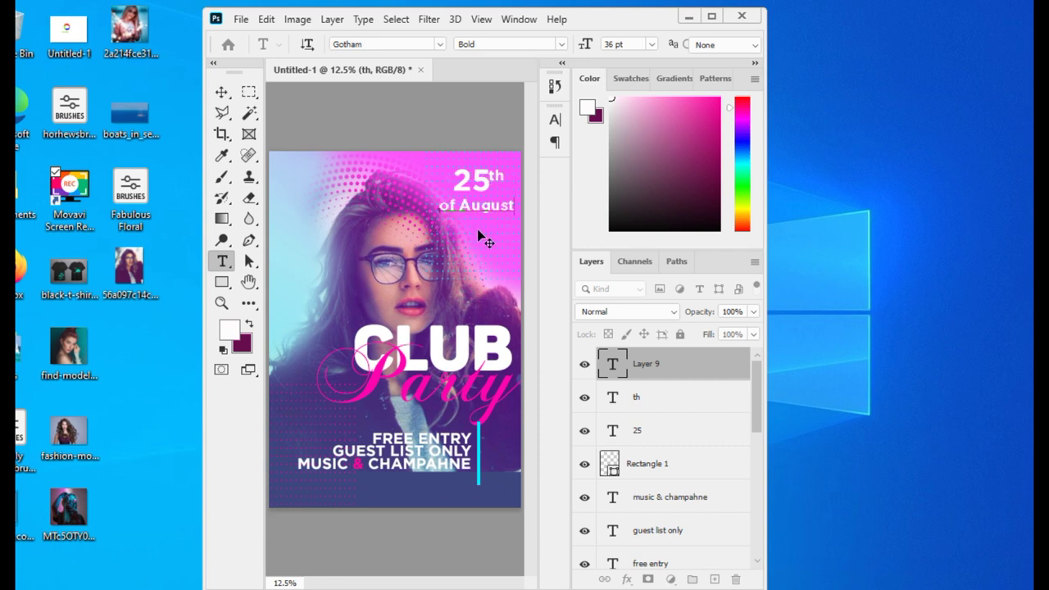
{"action": "left_click", "coordinate": [653, 44]}
{"action": "left_click", "coordinate": [639, 238]}
{"action": "left_click", "coordinate": [221, 91]}
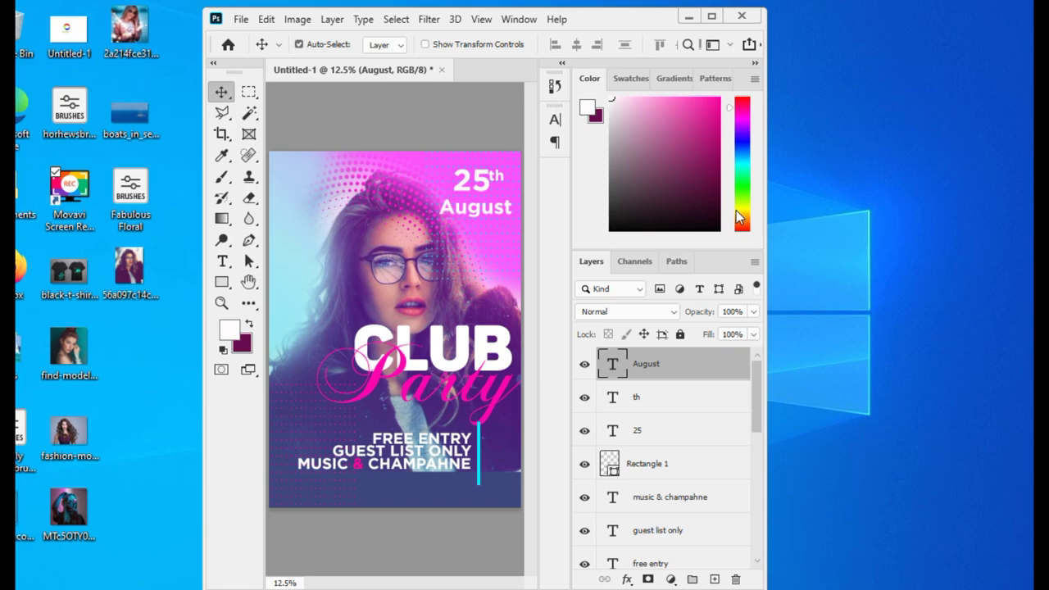